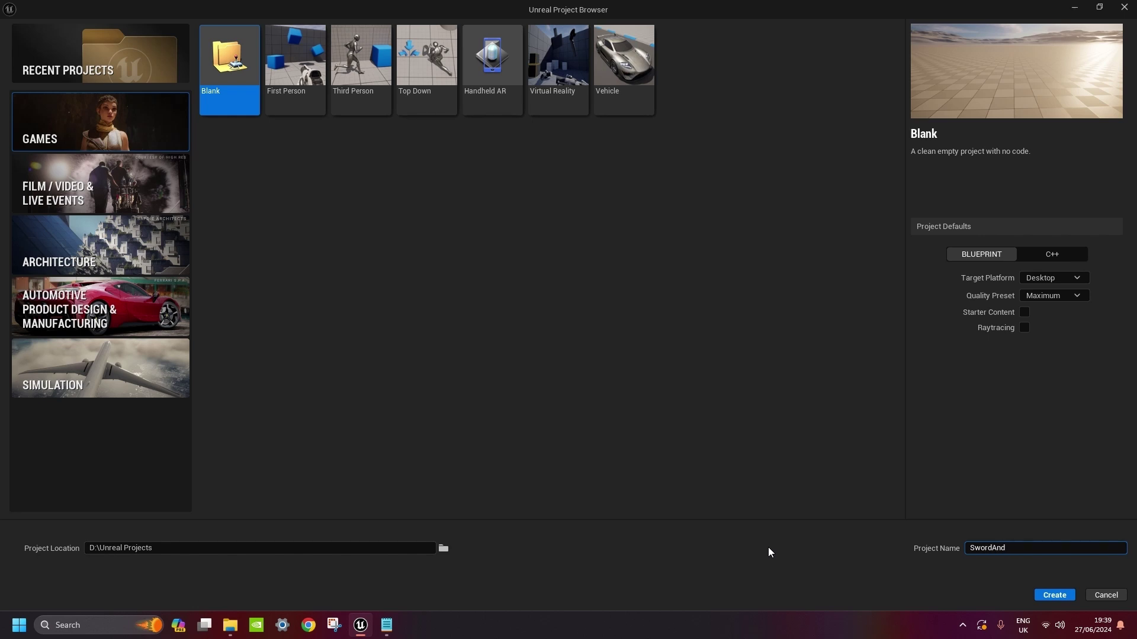
Create the SwordAndShield project from the Third Person Blueprint template in D:\Unreal Projects
left_click(910, 490)
left_click(360, 70)
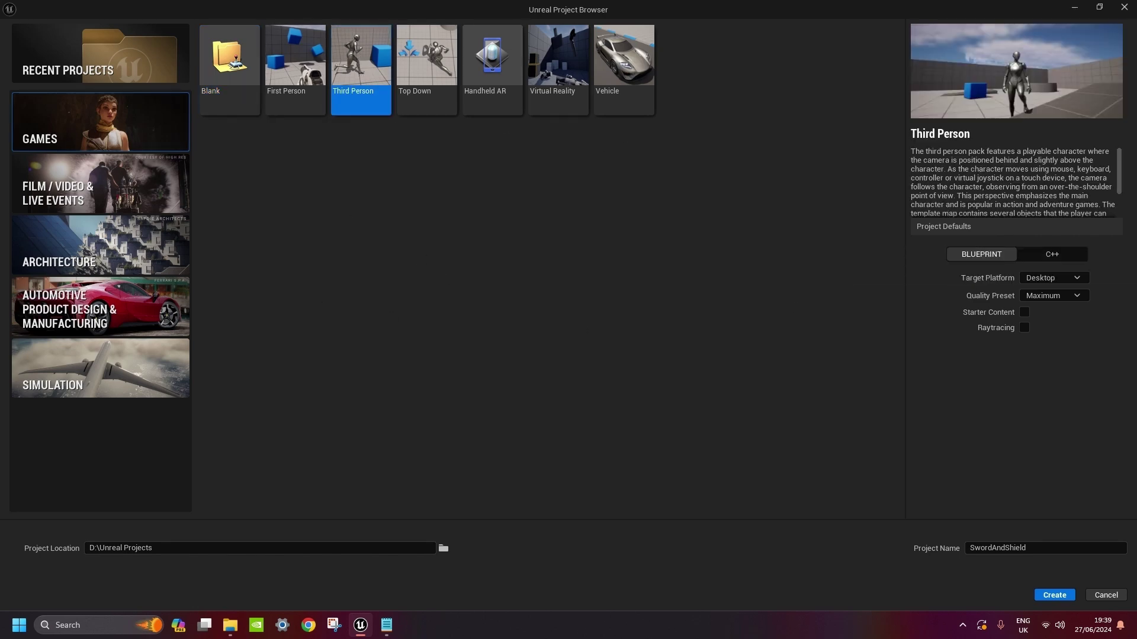
left_click(1054, 596)
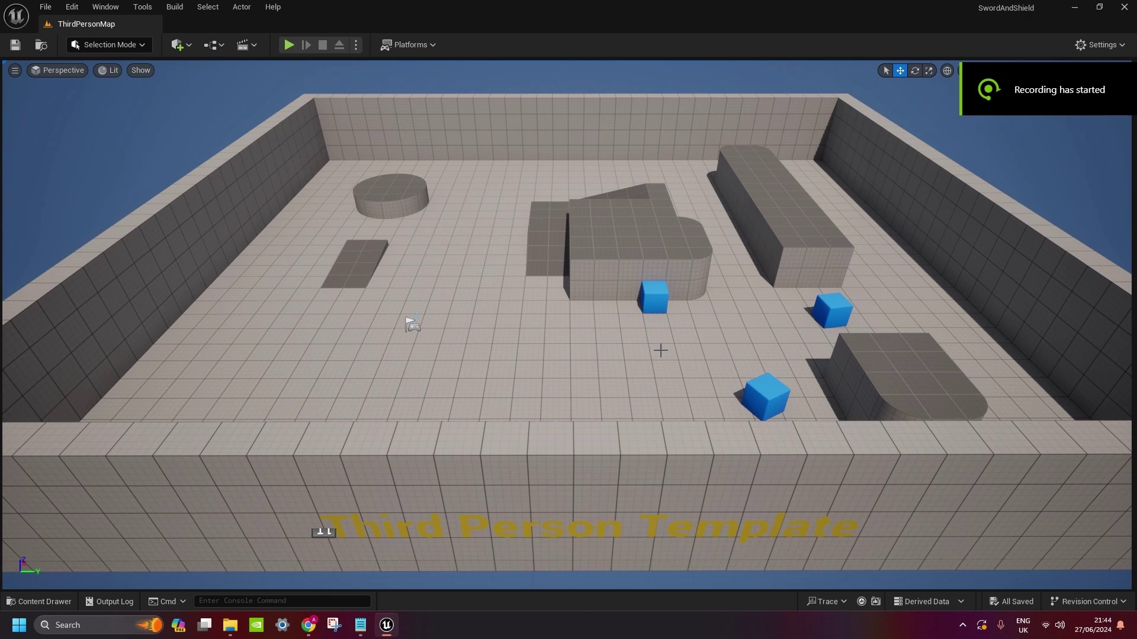
Open BP_ThirdPersonCharacter from ThirdPerson/Blueprints and dock its tab beside the Third Person map
key("ctrl+space")
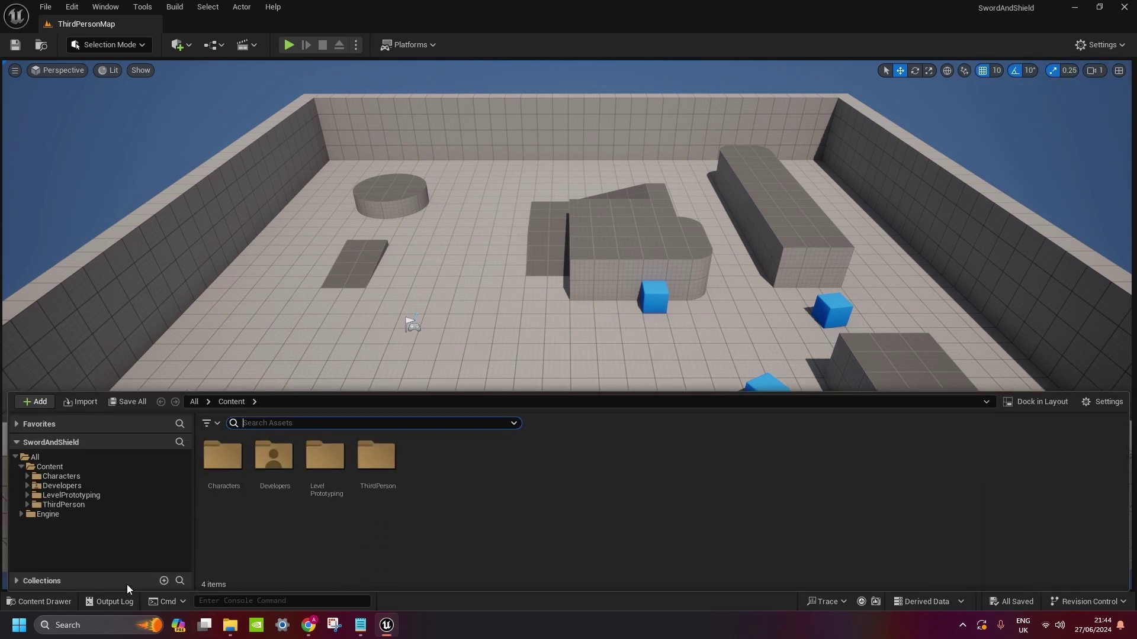
left_click(57, 505)
double_click(223, 465)
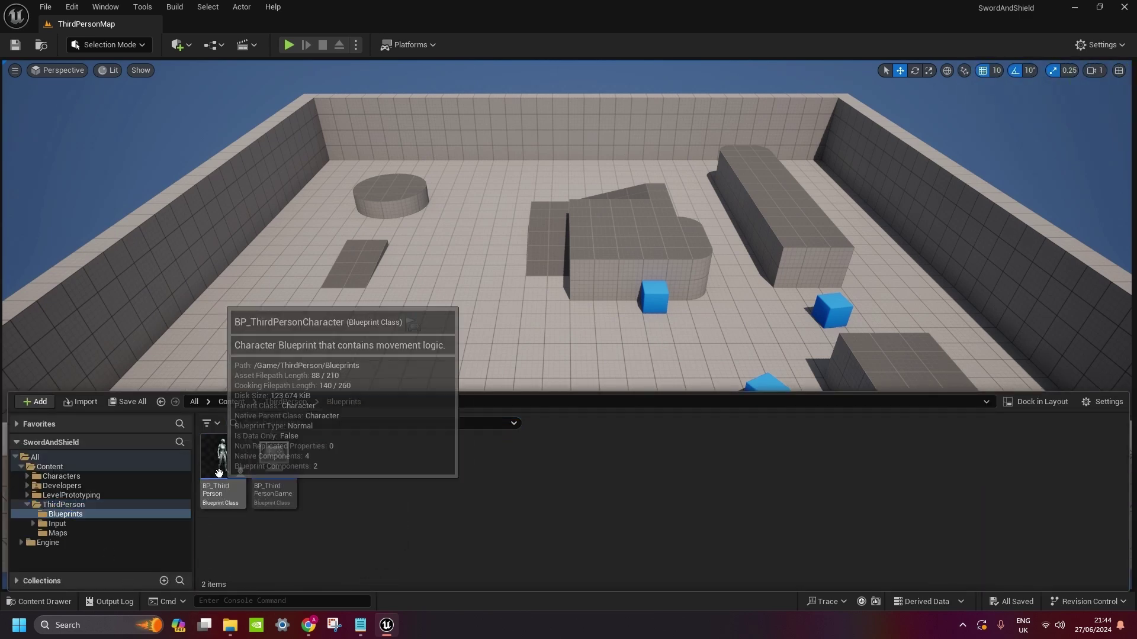
double_click(224, 457)
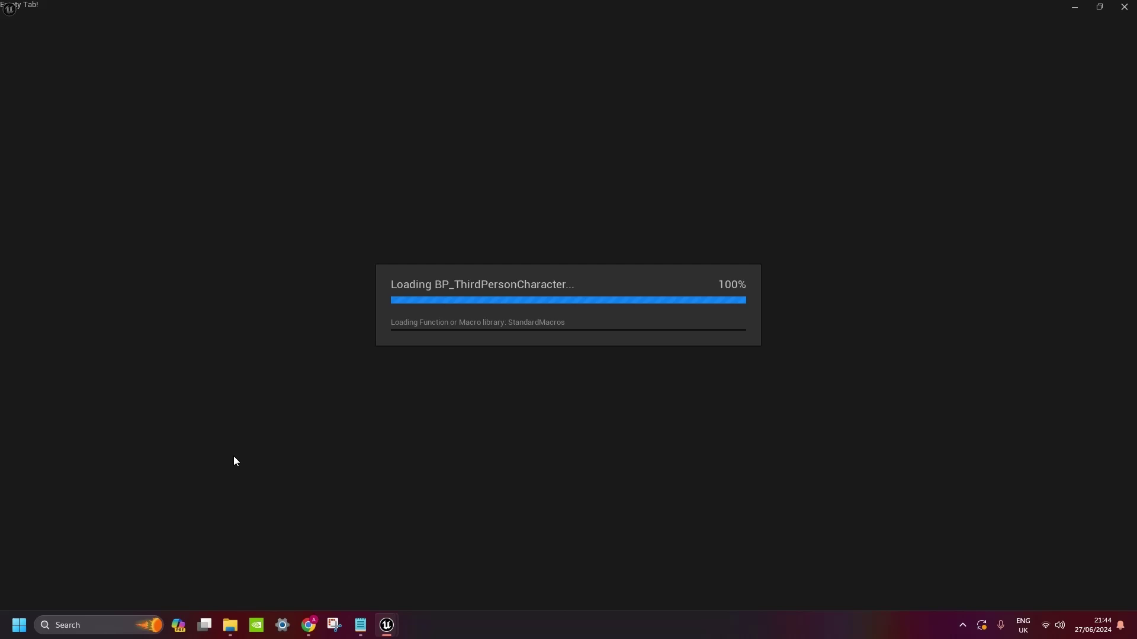
left_click_drag(84, 22, 250, 21)
left_click(84, 23)
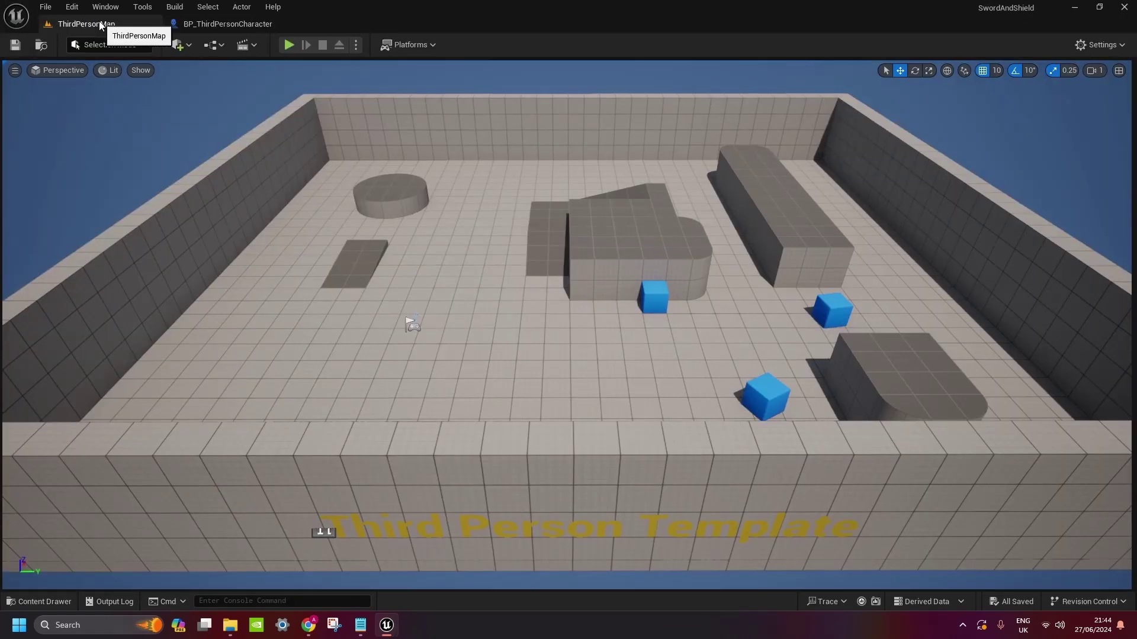
Rename the BP_ThirdPersonCharacter asset to Player_BP with F2
key("ctrl+space")
left_click(237, 536)
left_click(223, 467)
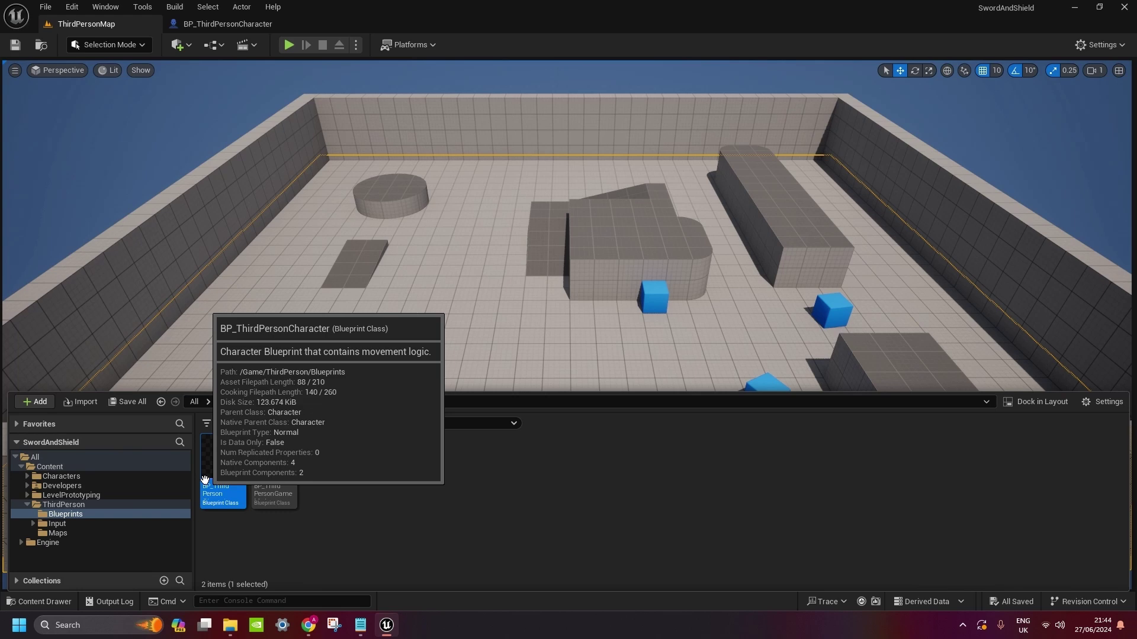
key("F2")
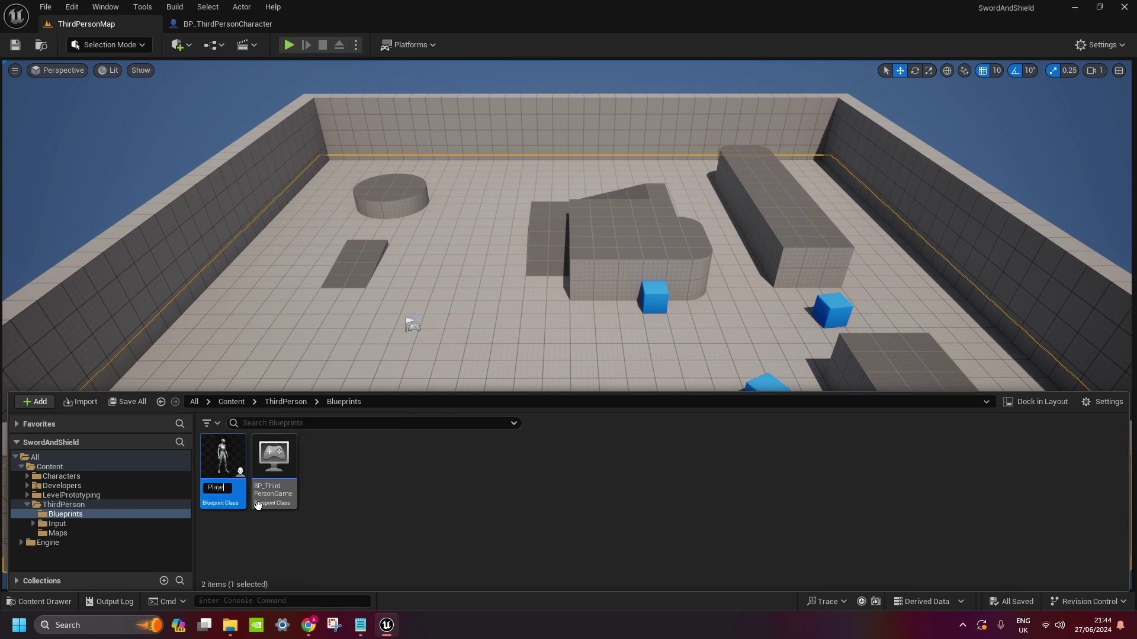
type("Player_BP")
key("Return")
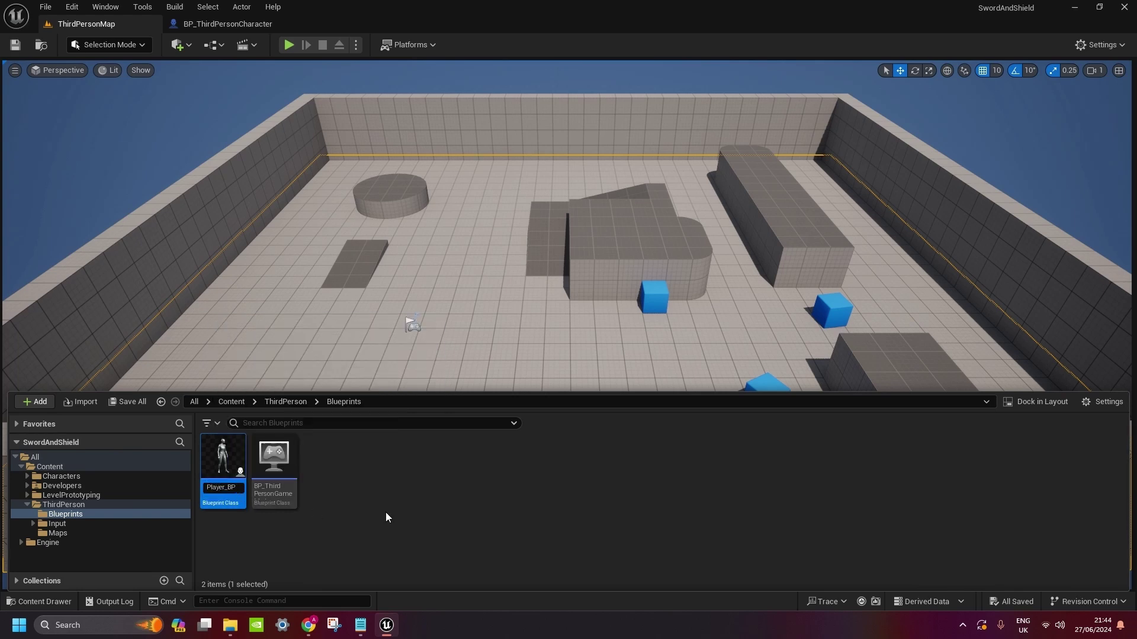
Launch Quixel Bridge and find the Shadow MetaHuman under MetaHumans > My MetaHumans
left_click(180, 47)
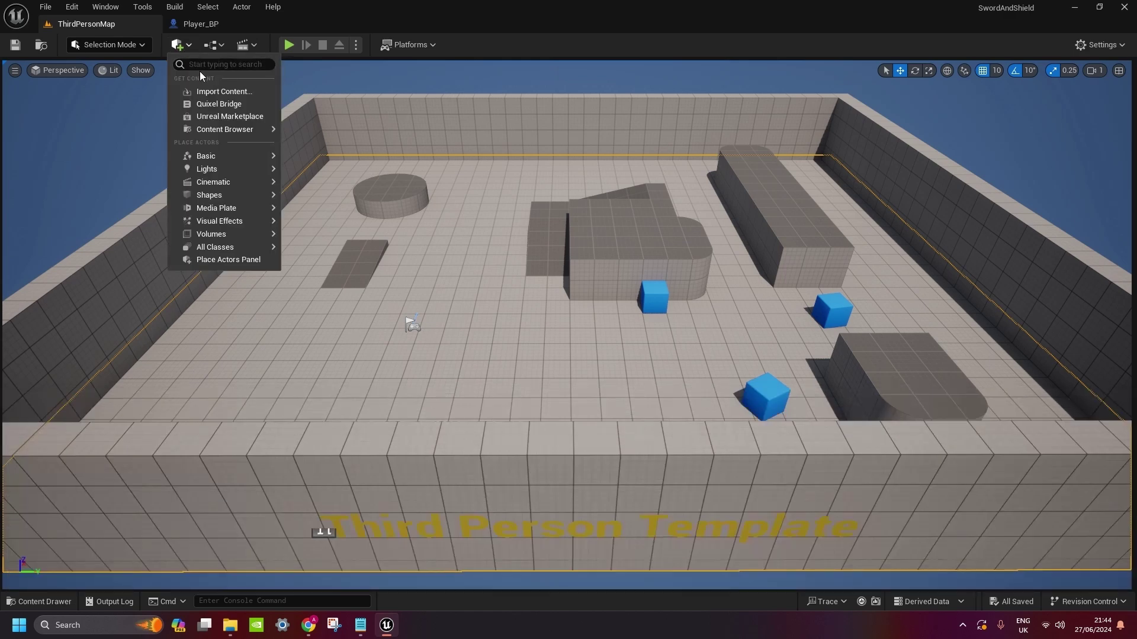
left_click(216, 105)
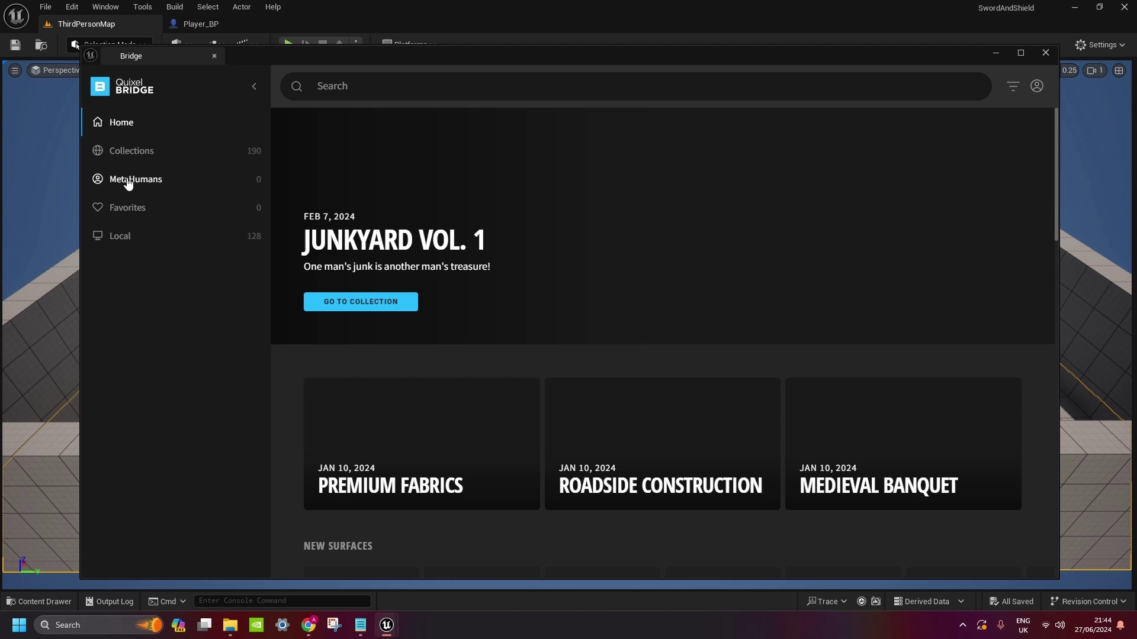
left_click(129, 181)
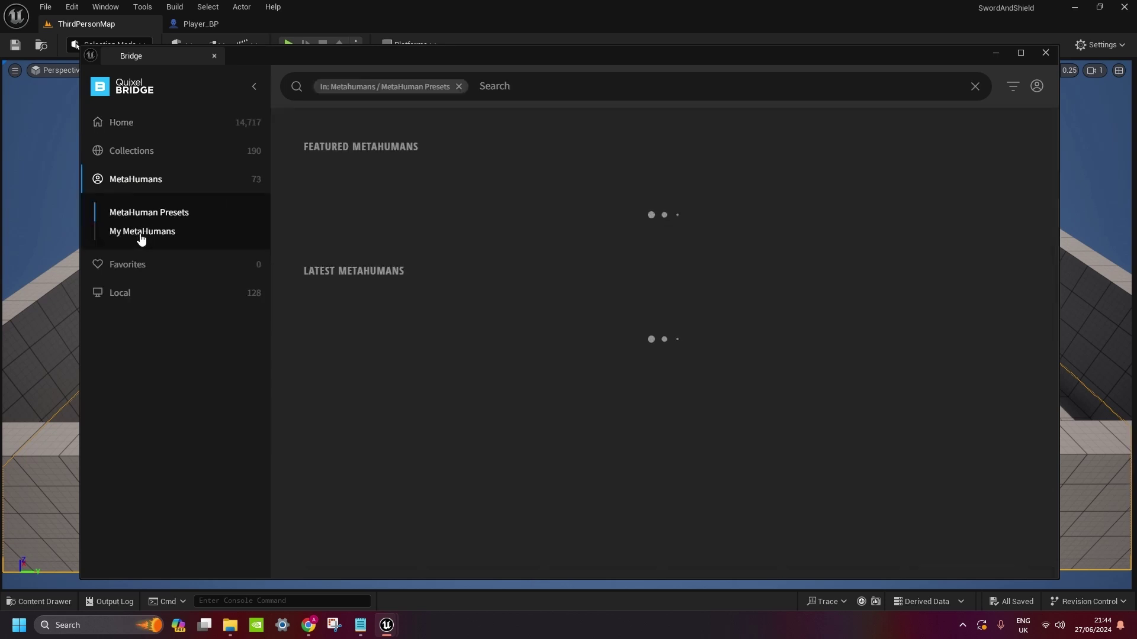
left_click(141, 237)
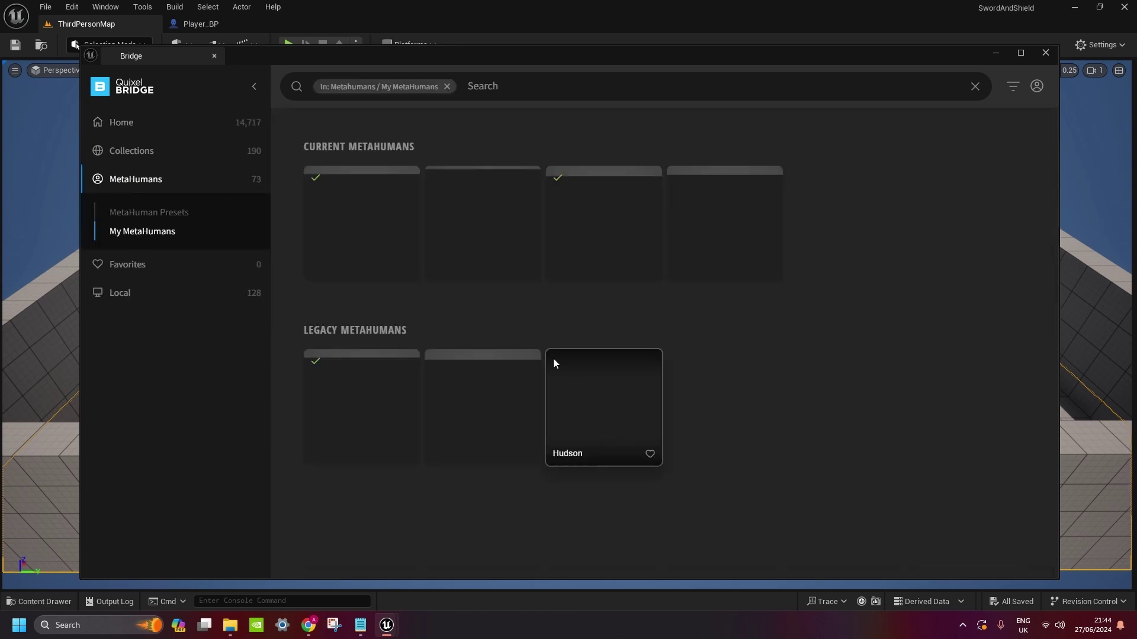
left_click(346, 214)
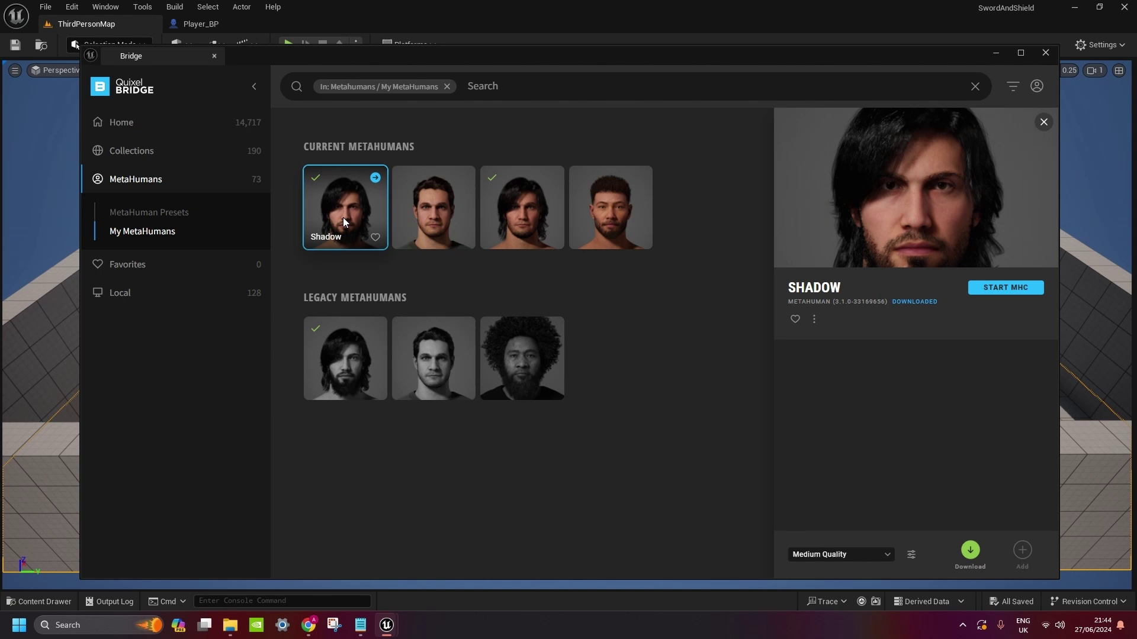
Download Shadow at Highest Quality, add it to the project, and close Bridge
left_click(841, 553)
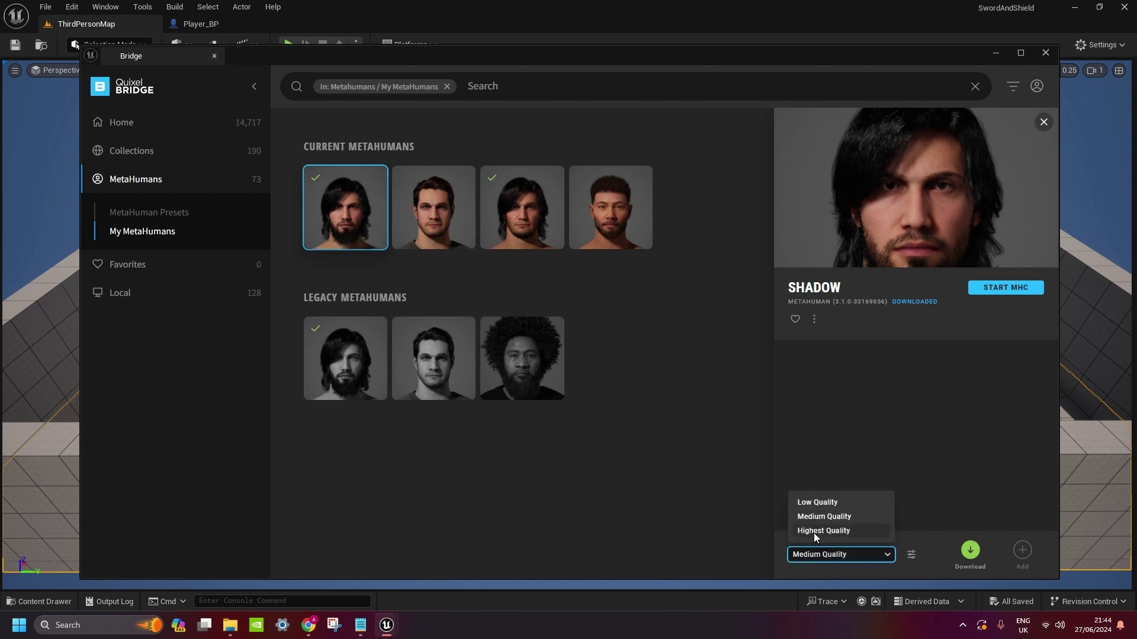
left_click(813, 532)
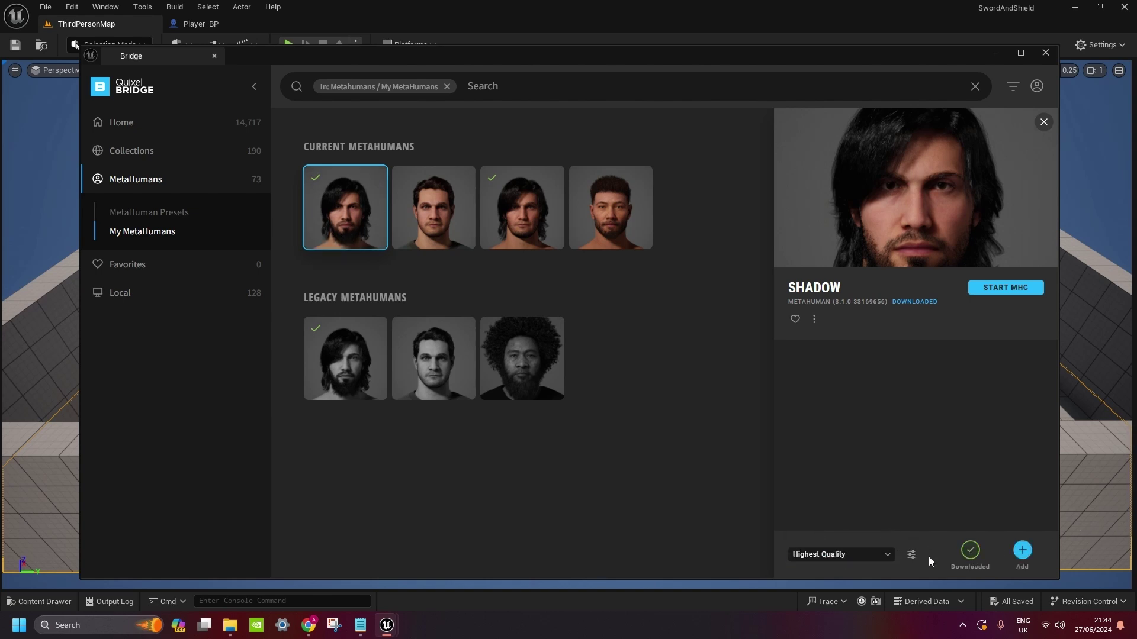
left_click(1020, 551)
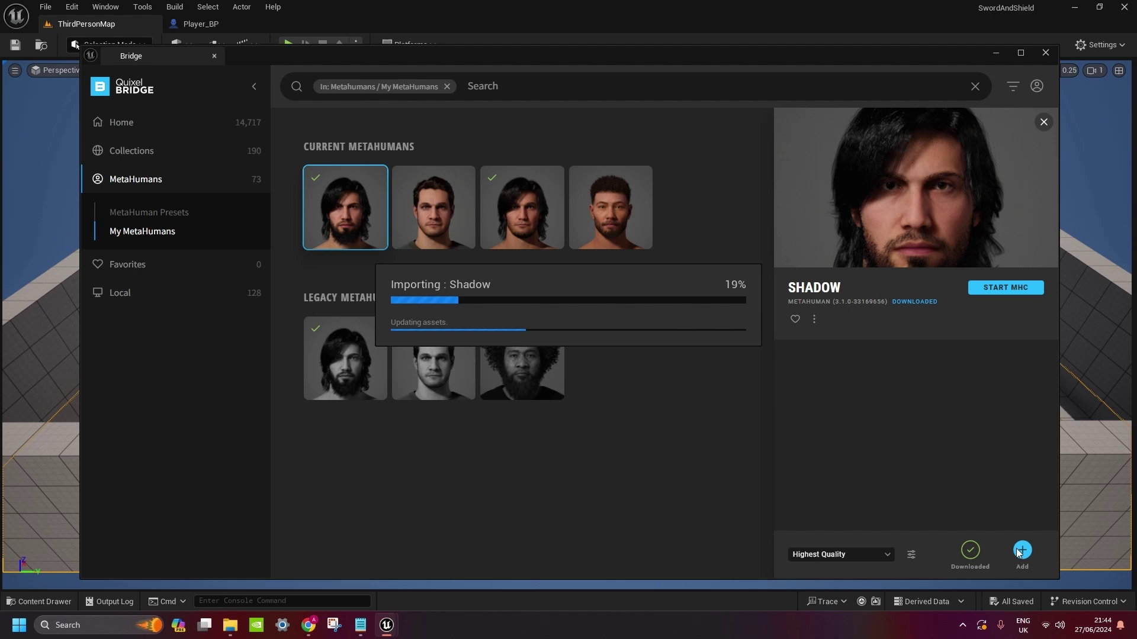
left_click(995, 53)
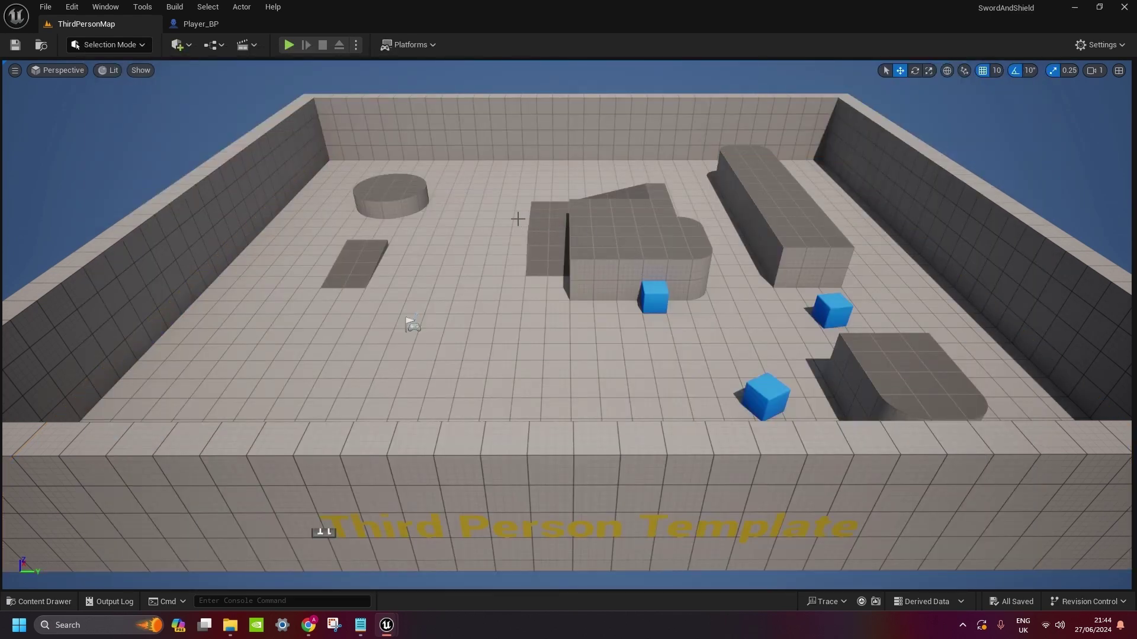
key("ctrl+space")
Open BP_Shadow from the MetaHumans/Shadow folder in the Content Drawer
left_click(88, 505)
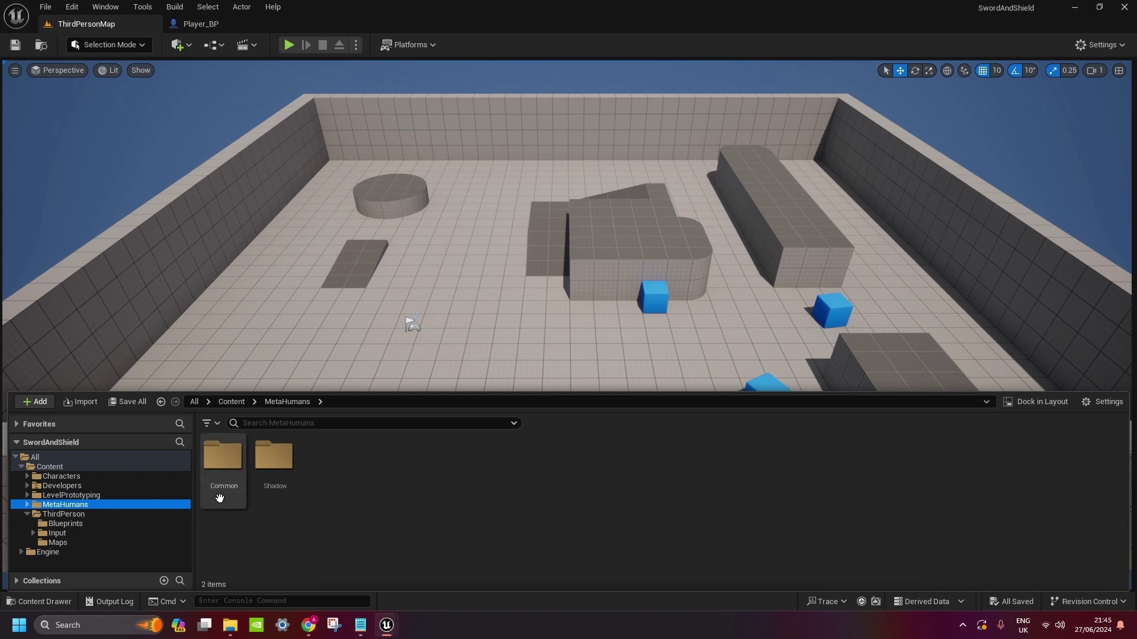
double_click(275, 468)
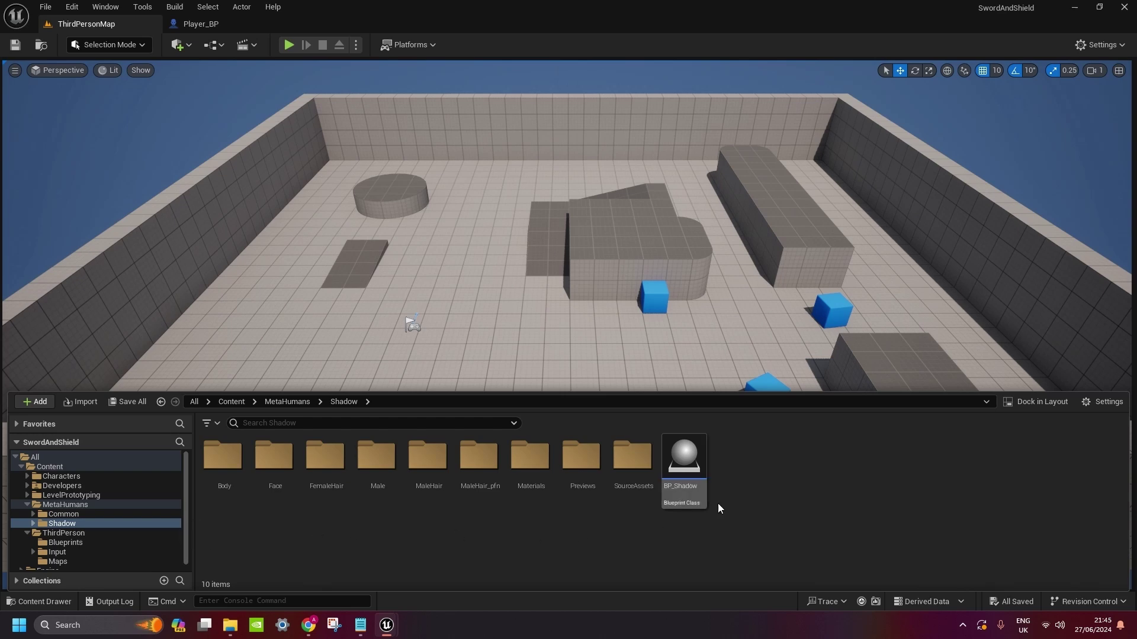
double_click(683, 459)
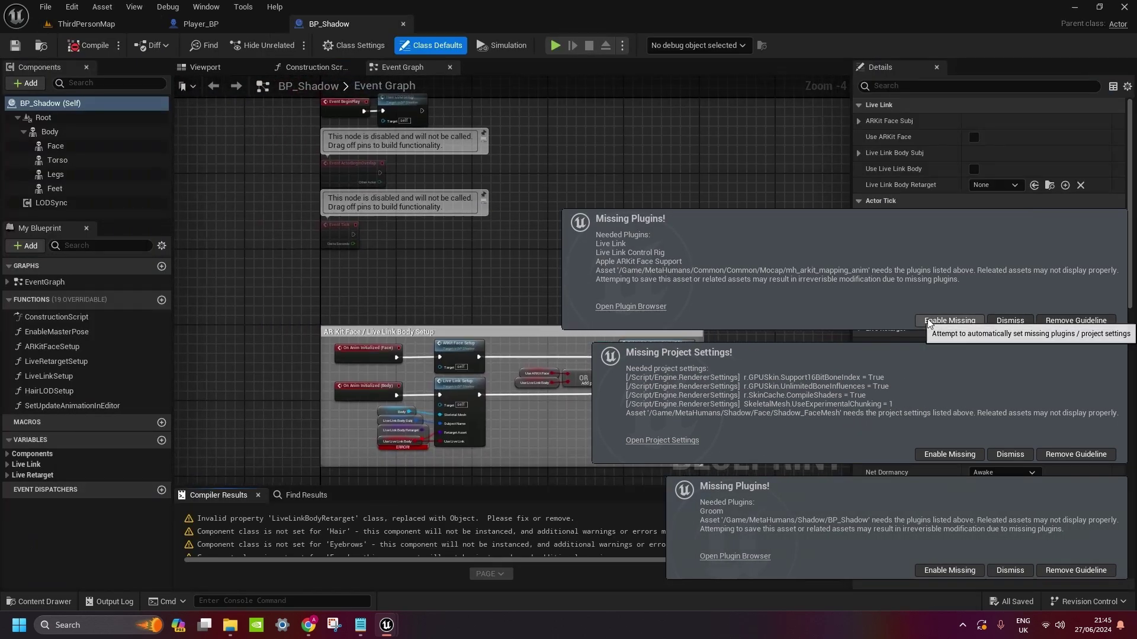
Enable the missing Live Link, ARKit and Groom plugins and render settings, then restart the editor
left_click(942, 320)
left_click(935, 454)
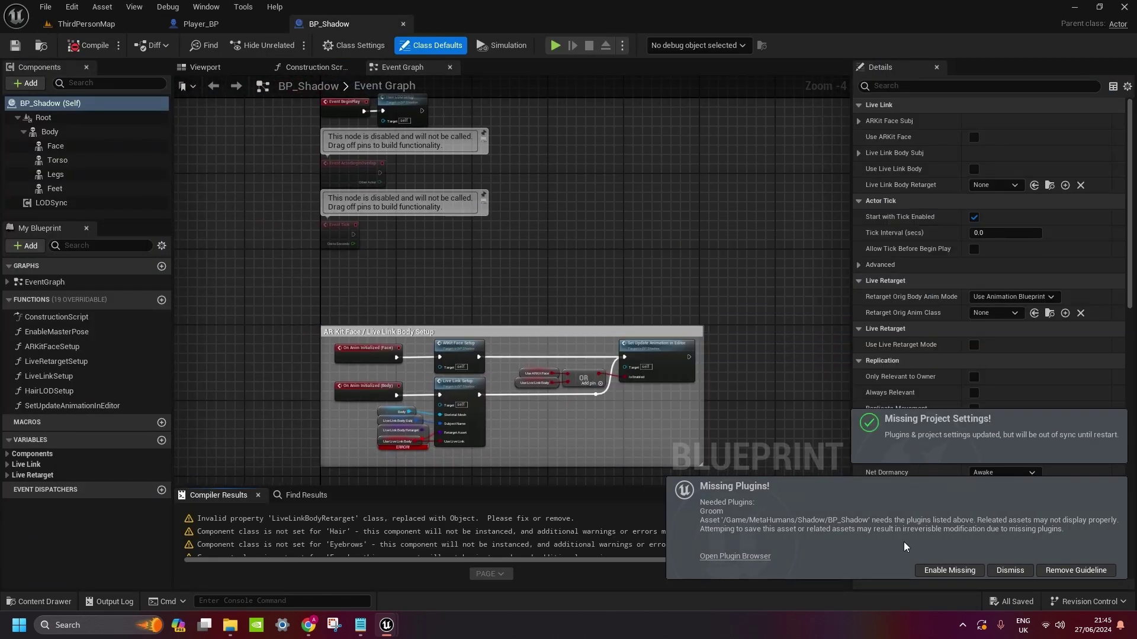
left_click(937, 572)
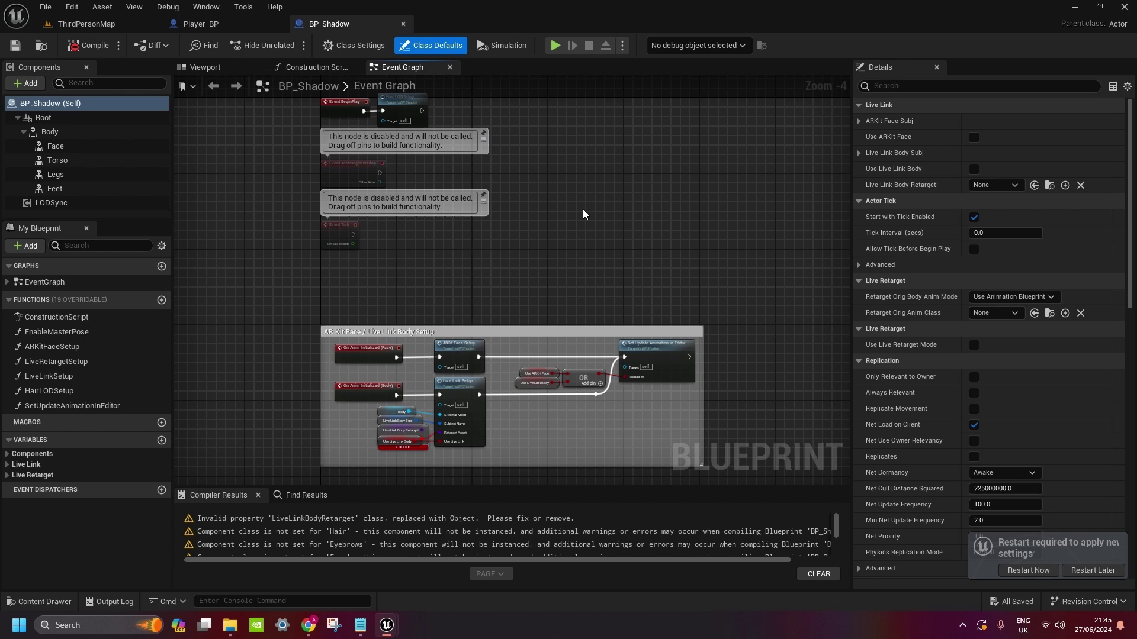
left_click(1019, 570)
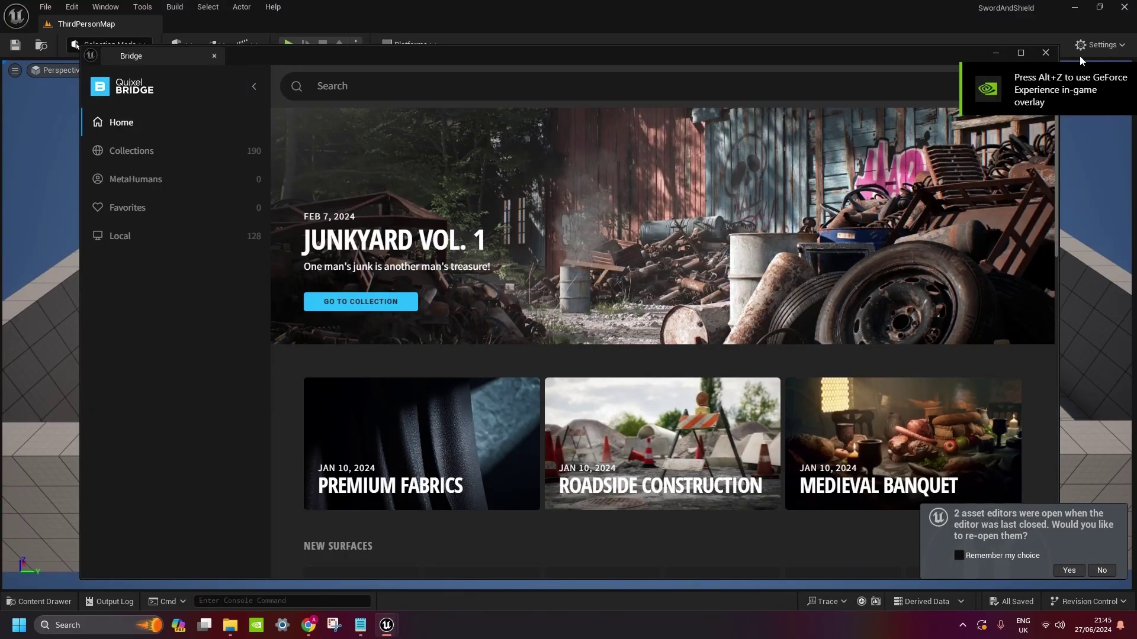
Close Quixel Bridge and reopen the BP_Shadow and Player_BP editors from the last session
left_click(1041, 56)
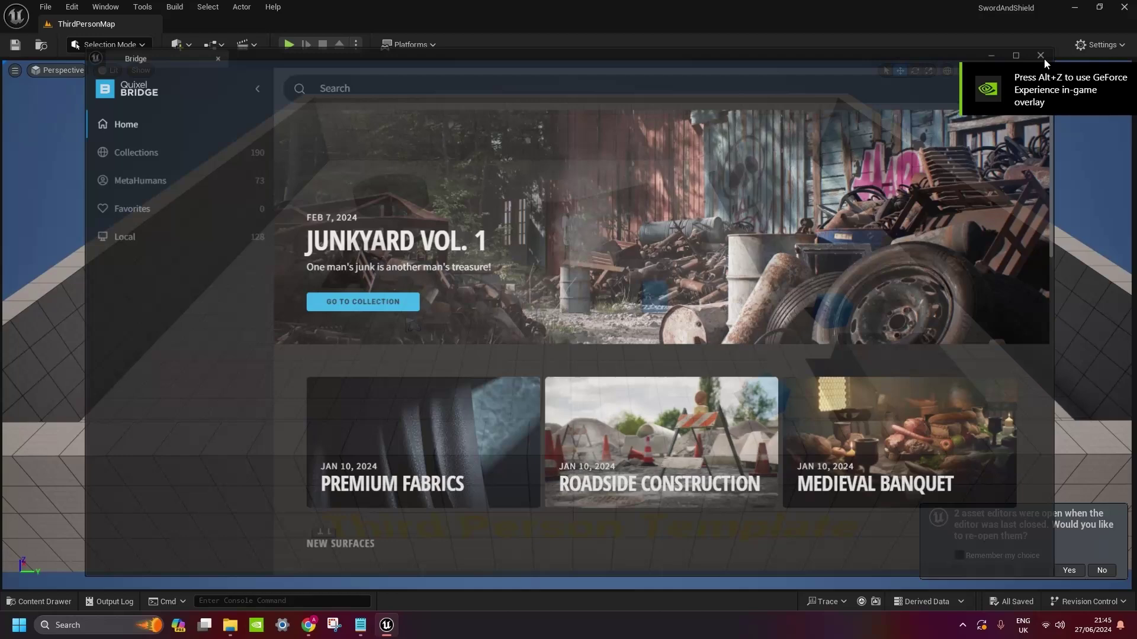
key("ctrl+space")
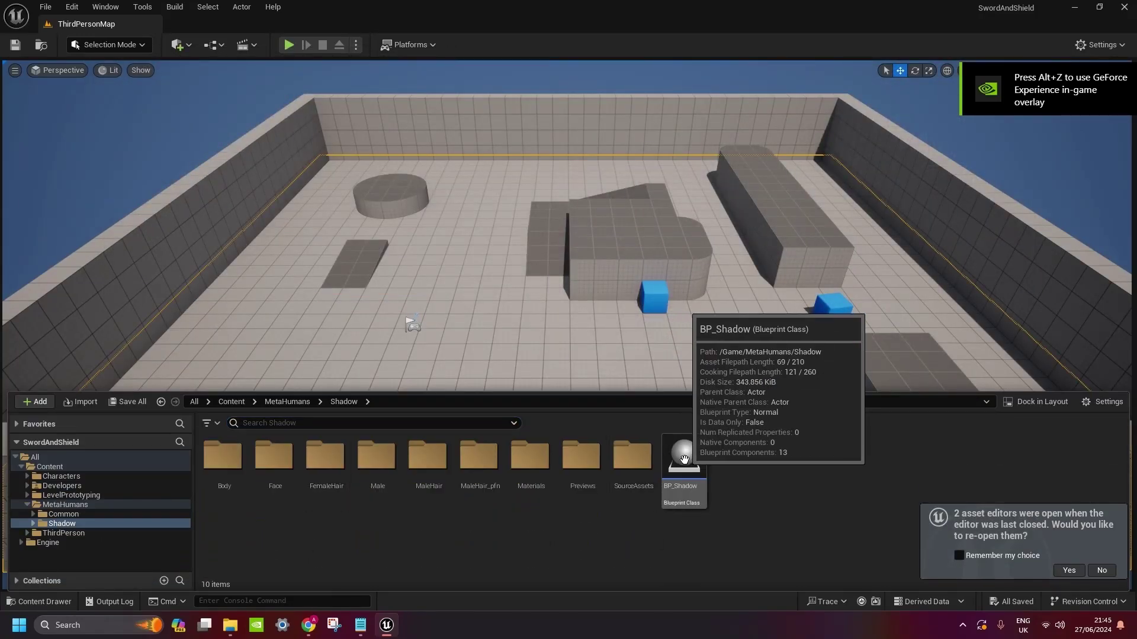
left_click(1070, 571)
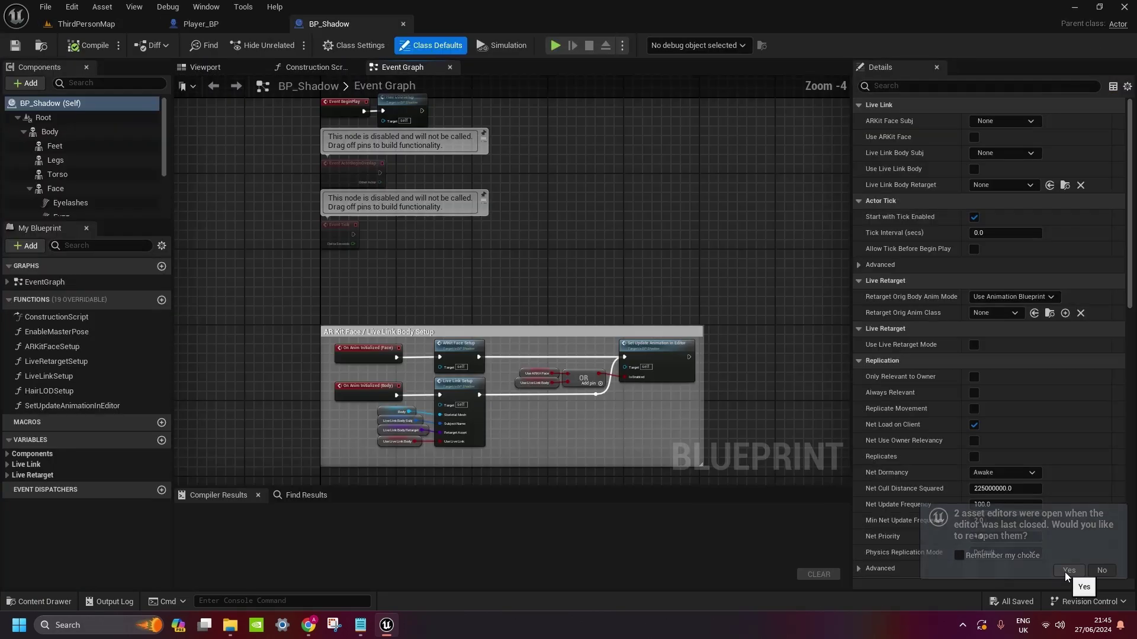
left_click(217, 20)
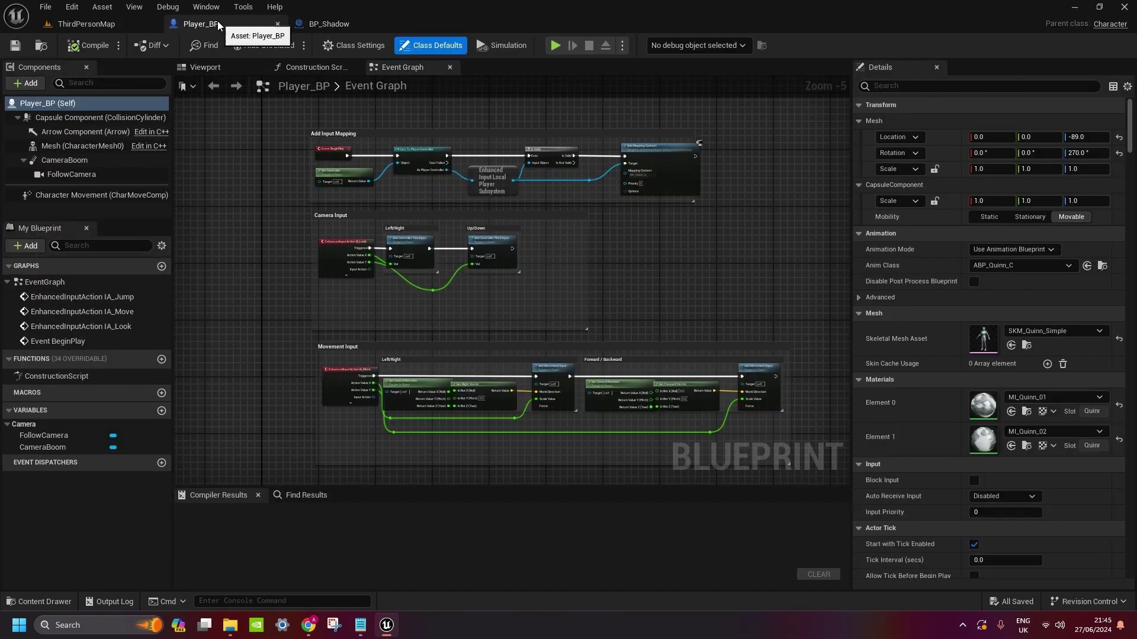
left_click(332, 30)
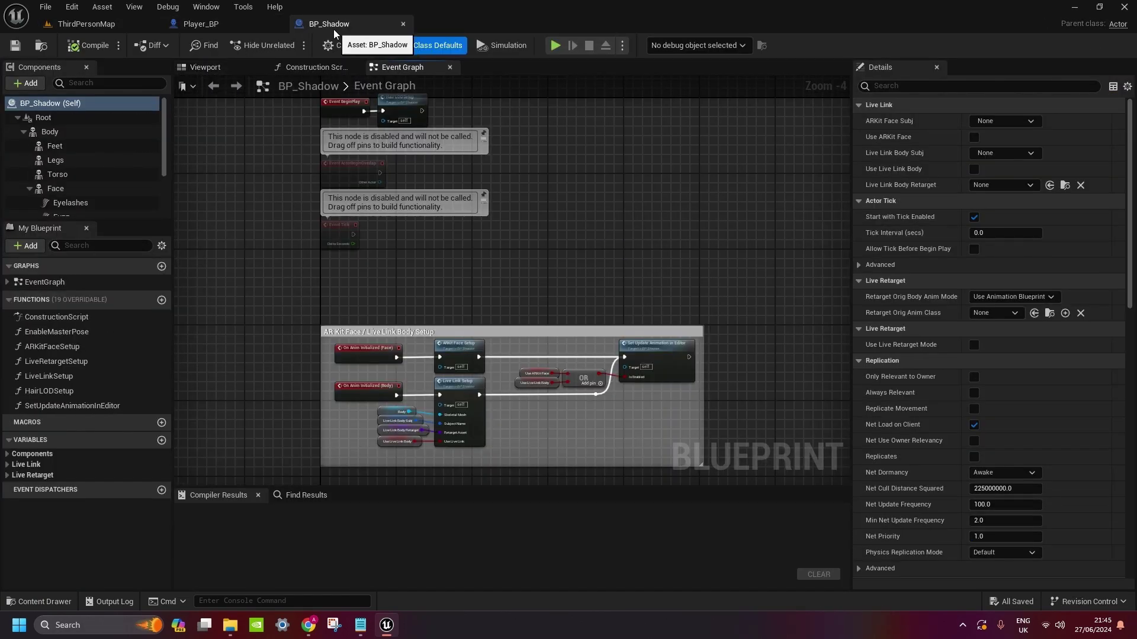
Select BP_Shadow's Body component and preview it in the viewport and event graph
left_click(59, 130)
left_click(234, 68)
left_click(393, 69)
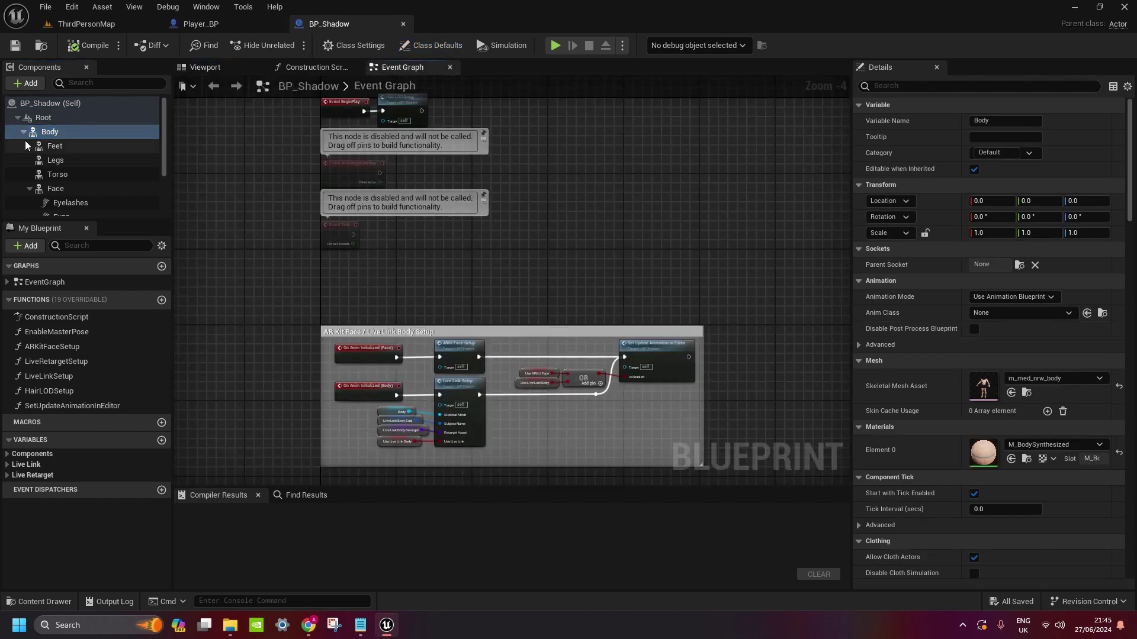
scroll(88, 154, "down", 1)
scroll(72, 152, "up", 1)
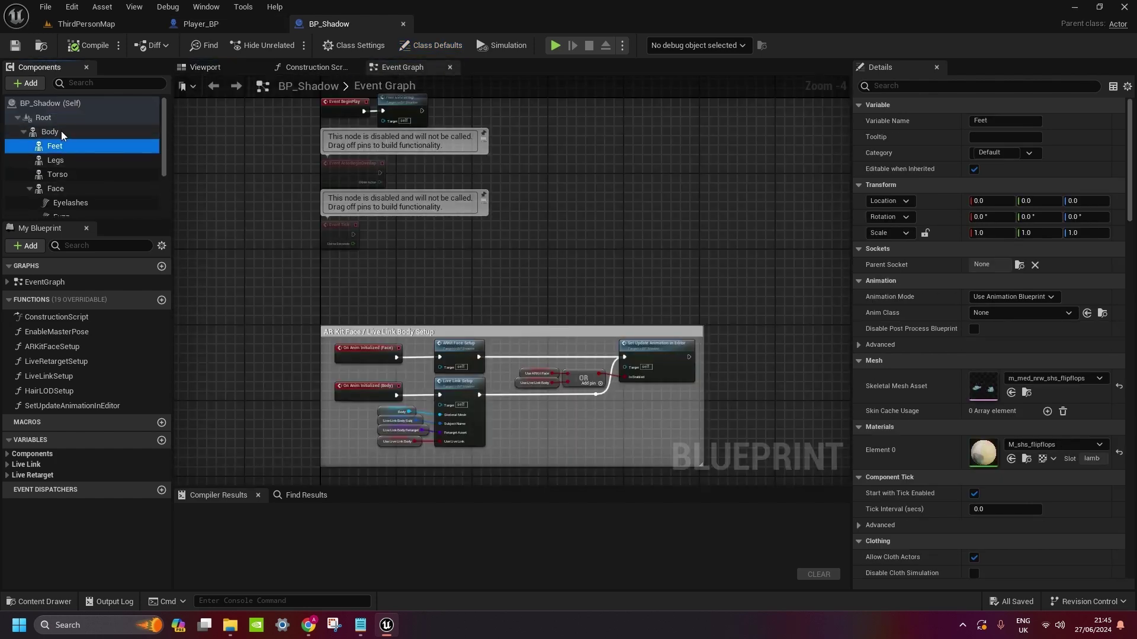
left_click(61, 131)
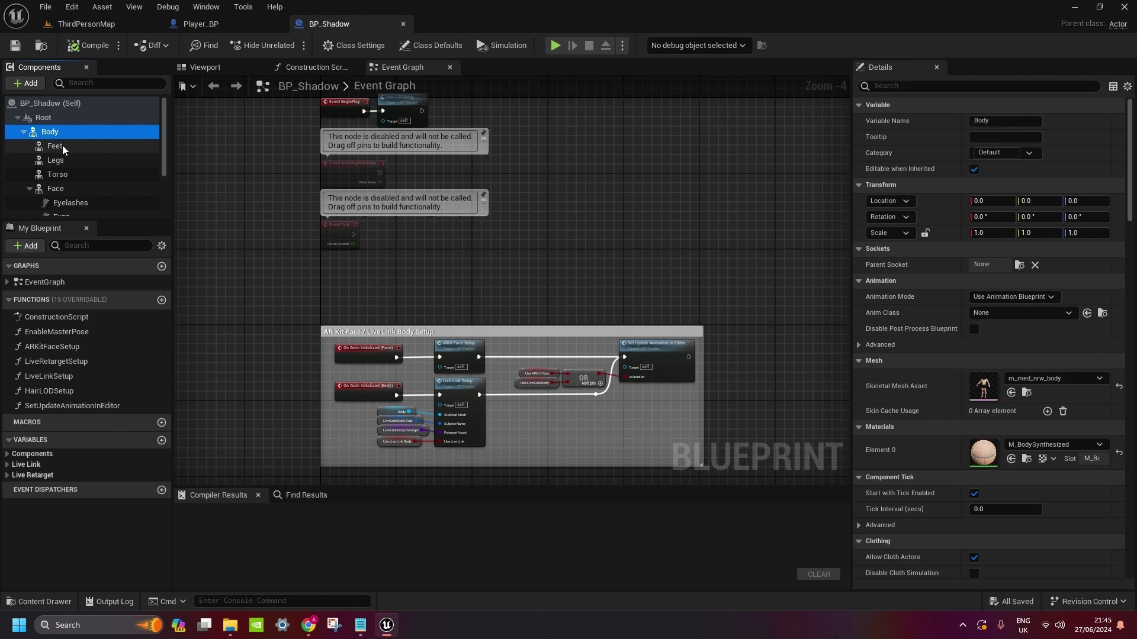
Select BP_Shadow's Feet, Legs, Torso, Face and LODSync components for copying
left_click(63, 145)
left_click(63, 177, "shift")
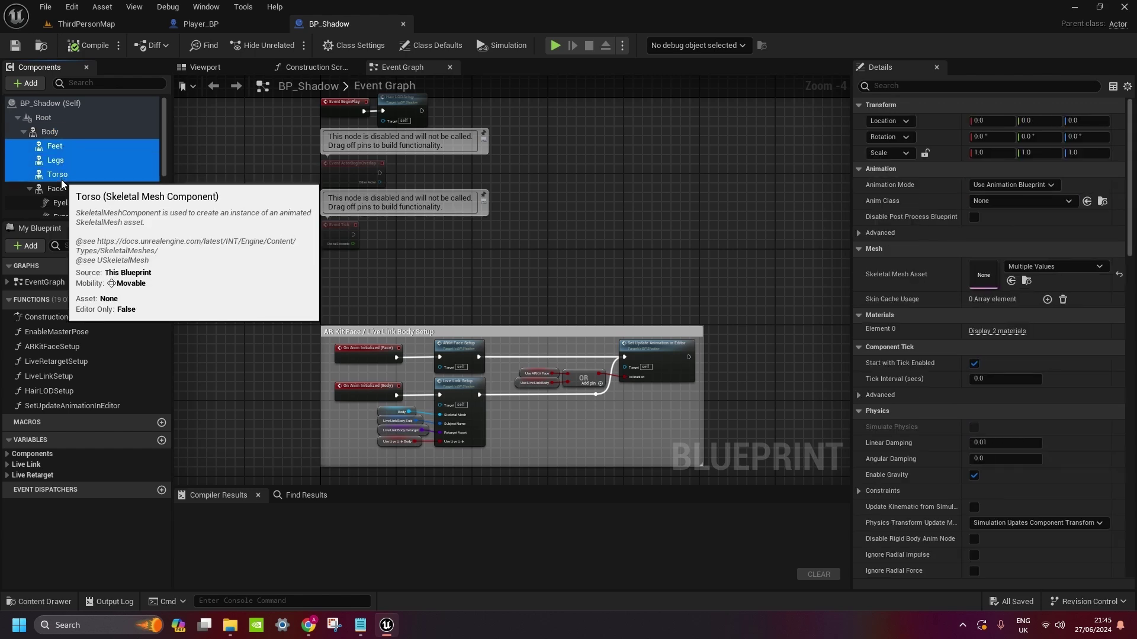
left_click(62, 188, "shift")
scroll(109, 194, "down", 5)
scroll(100, 190, "up", 3)
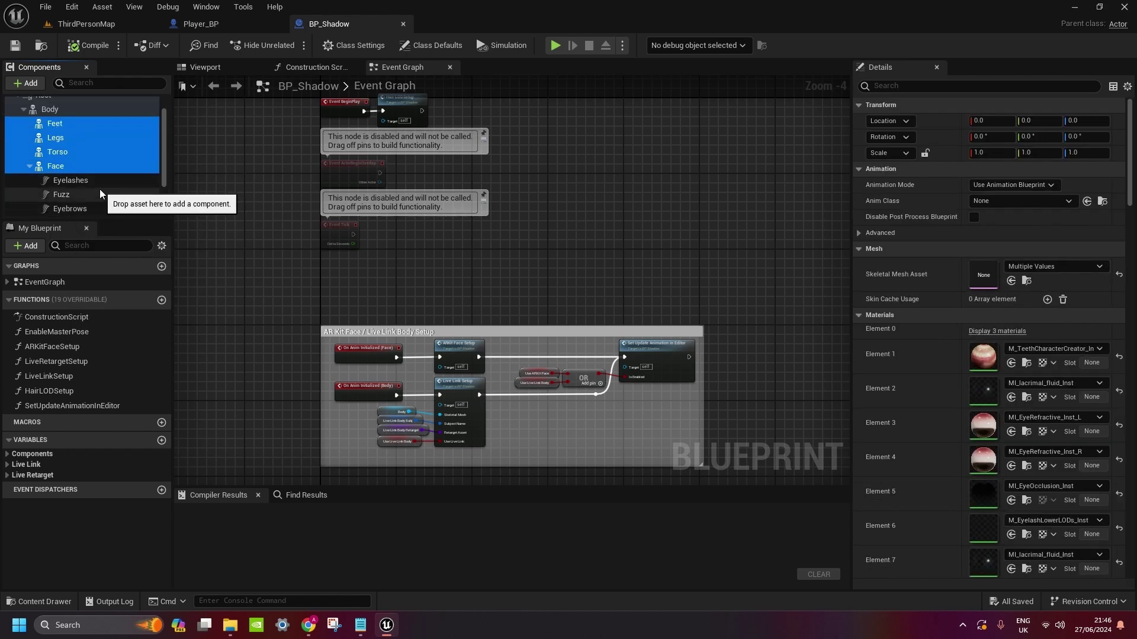
scroll(99, 190, "down", 3)
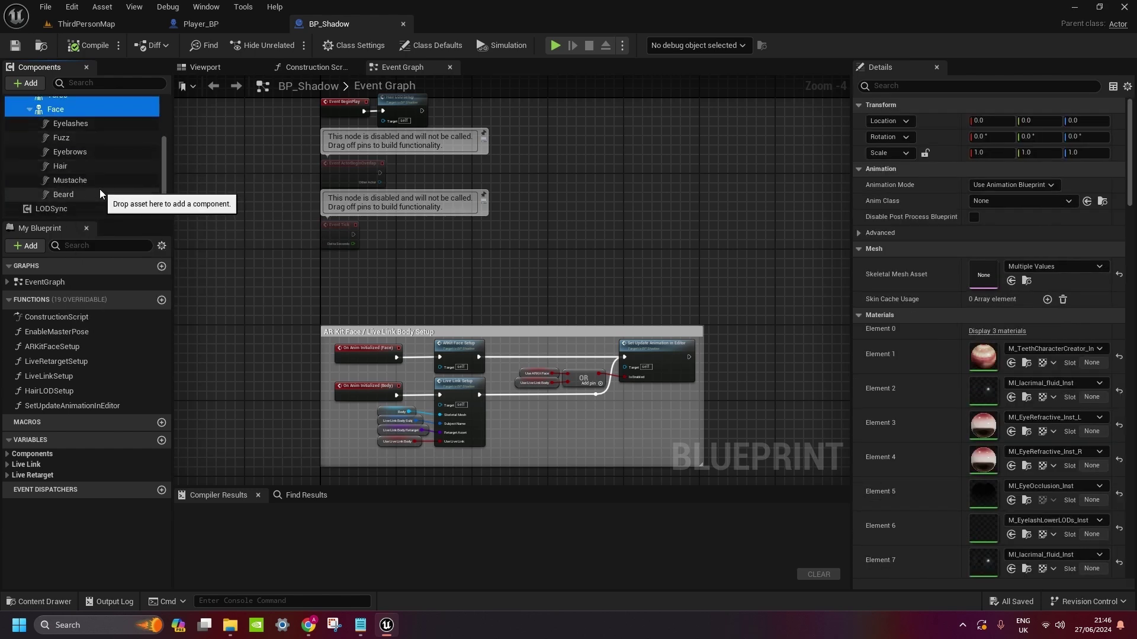
left_click(56, 208, "ctrl")
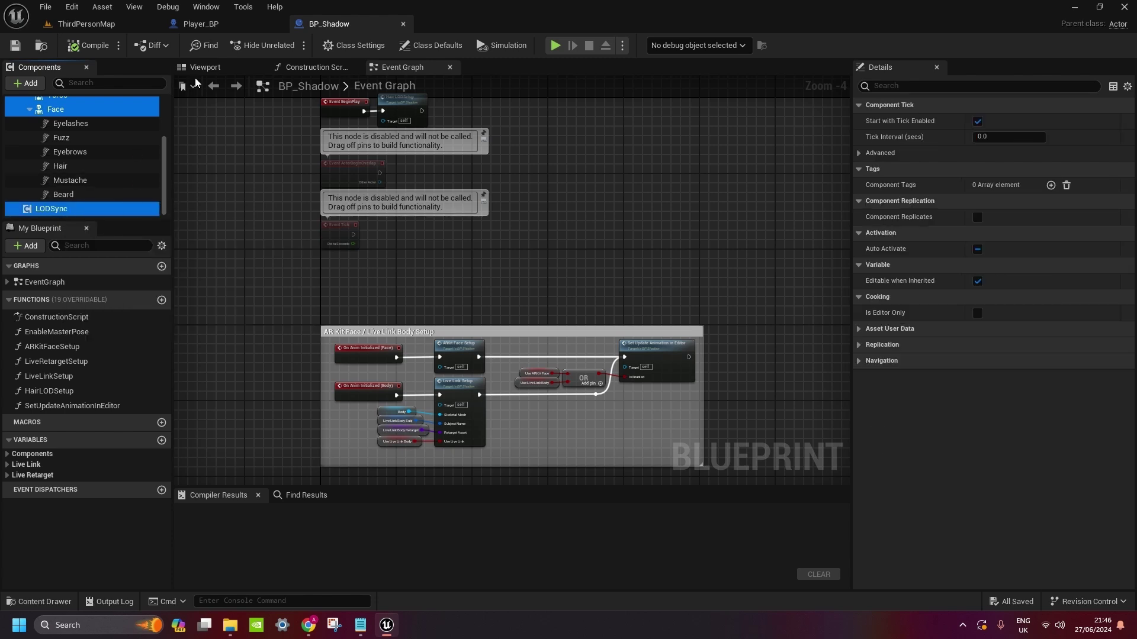
left_click(204, 25)
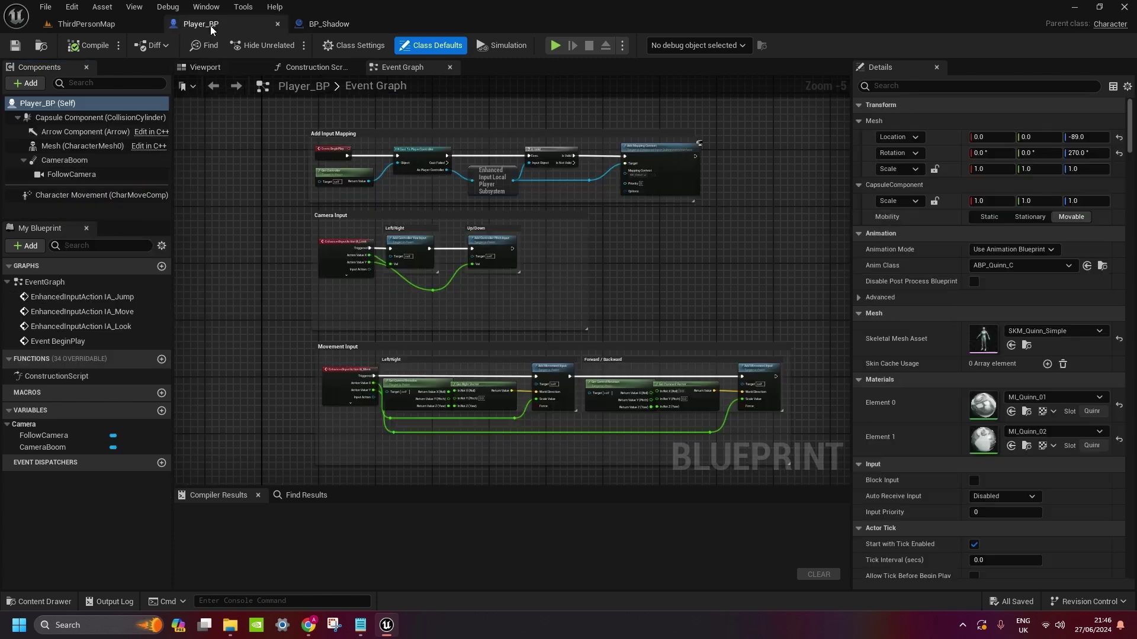
Paste Feet, Legs, Torso and Face into Player_BP and attach them under Mesh
left_click(58, 148)
key("ctrl+v")
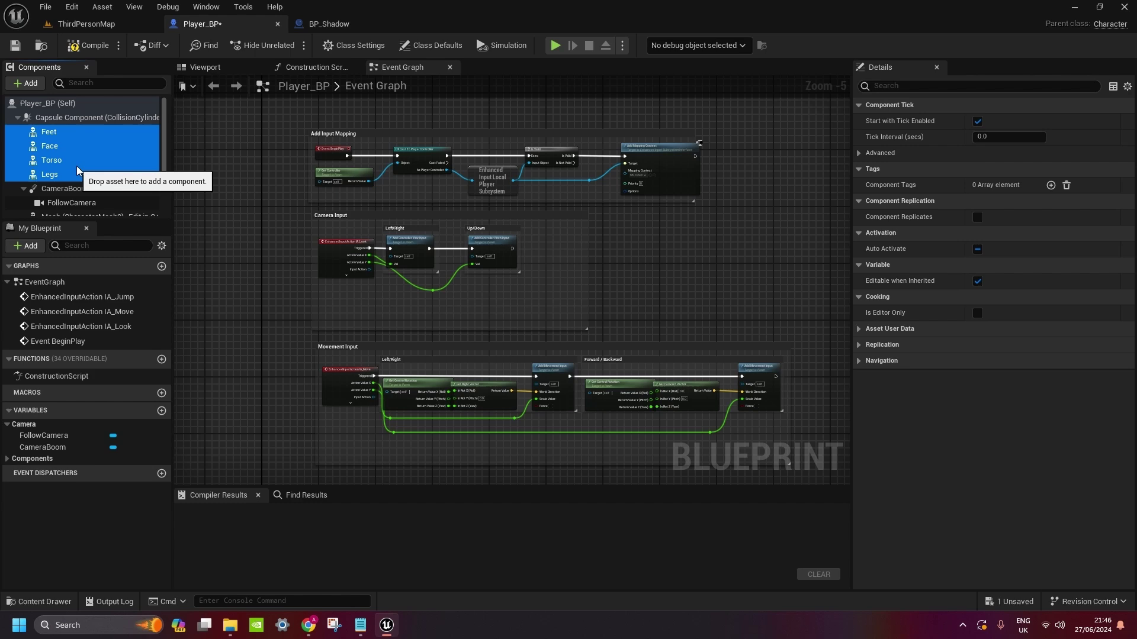
scroll(77, 170, "down", 2)
scroll(75, 177, "up", 2)
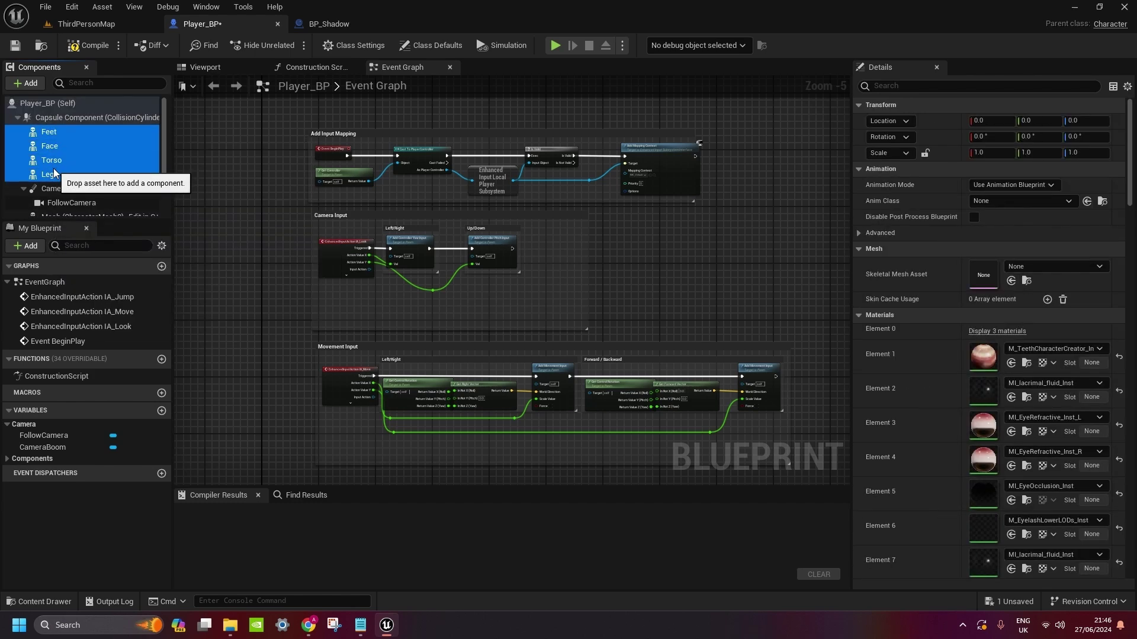
scroll(54, 154, "down", 2)
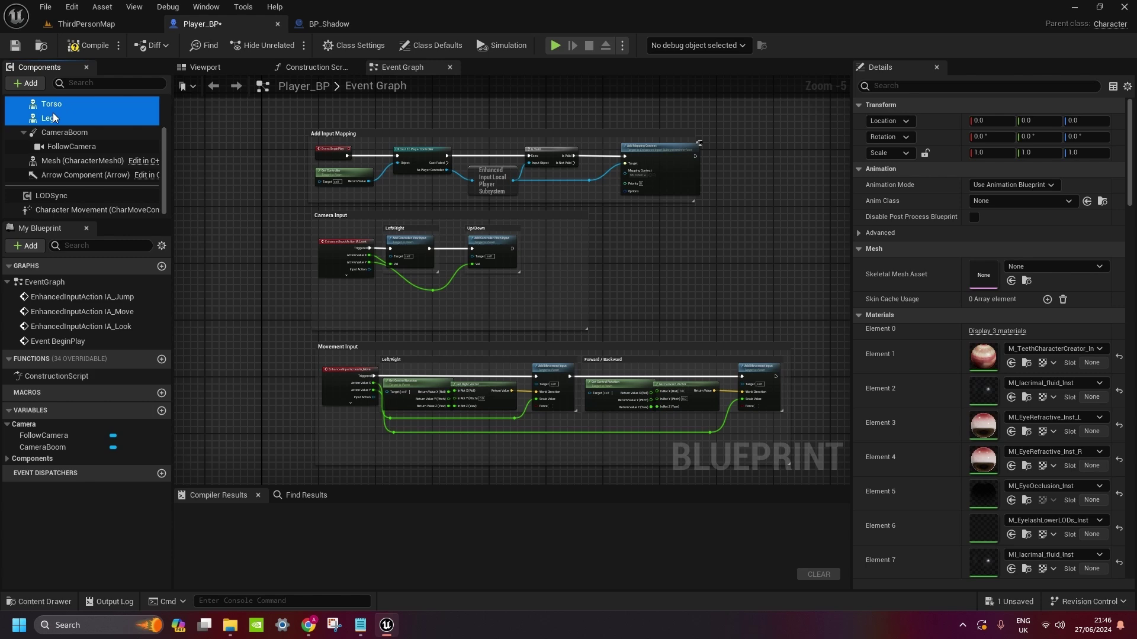
left_click_drag(54, 117, 59, 165)
left_click(65, 105)
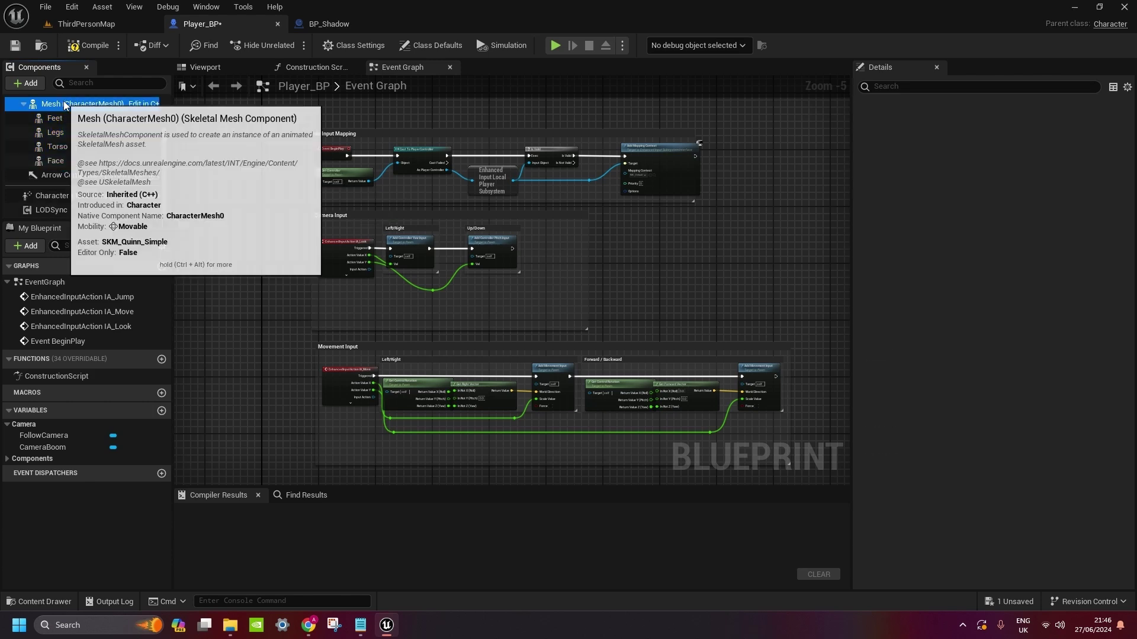
Copy Shadow's groom components, Eyelashes through Beard, and paste them under Player_BP's Face
left_click(328, 23)
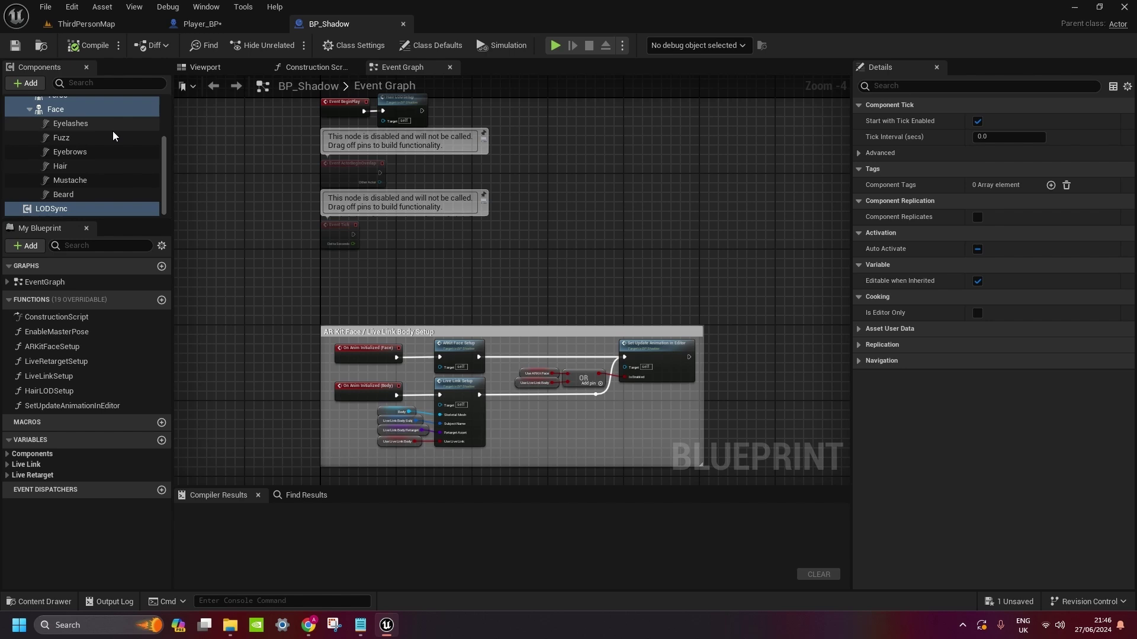
left_click(72, 125)
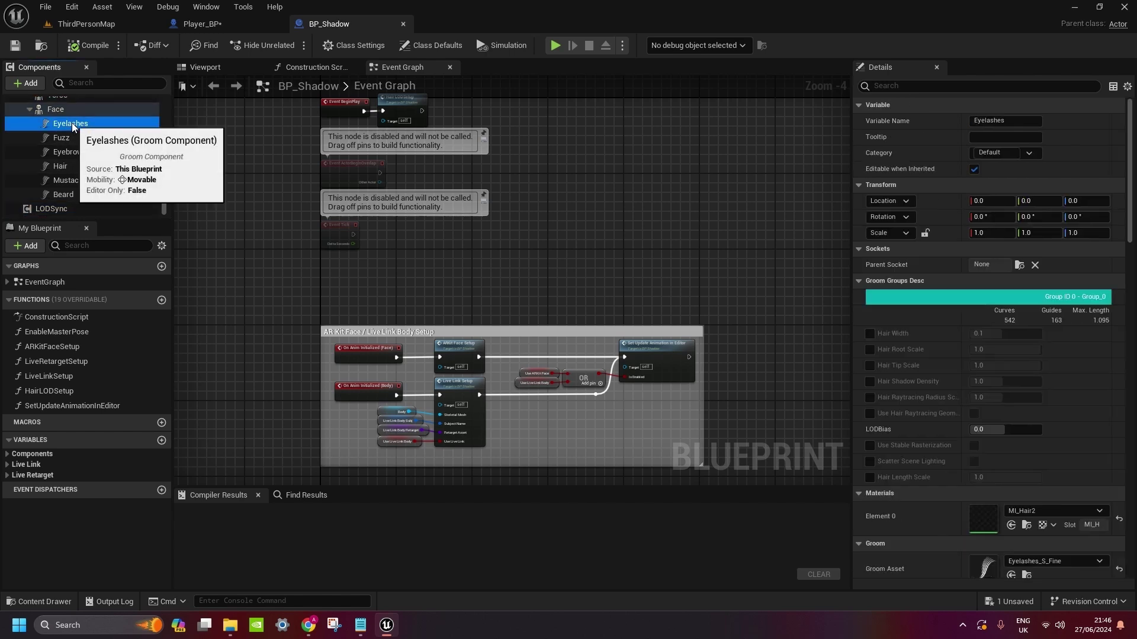
key("shift+Down")
key("shift+Down")
key("shift+Down")
key("shift+Down")
key("shift+Down")
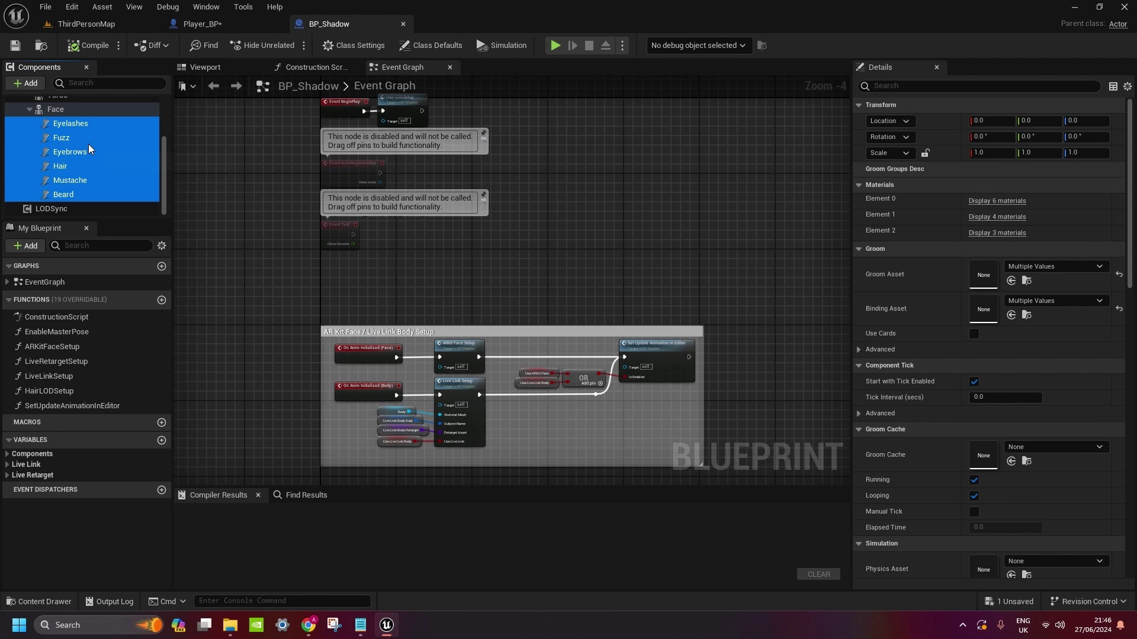
left_click(201, 24)
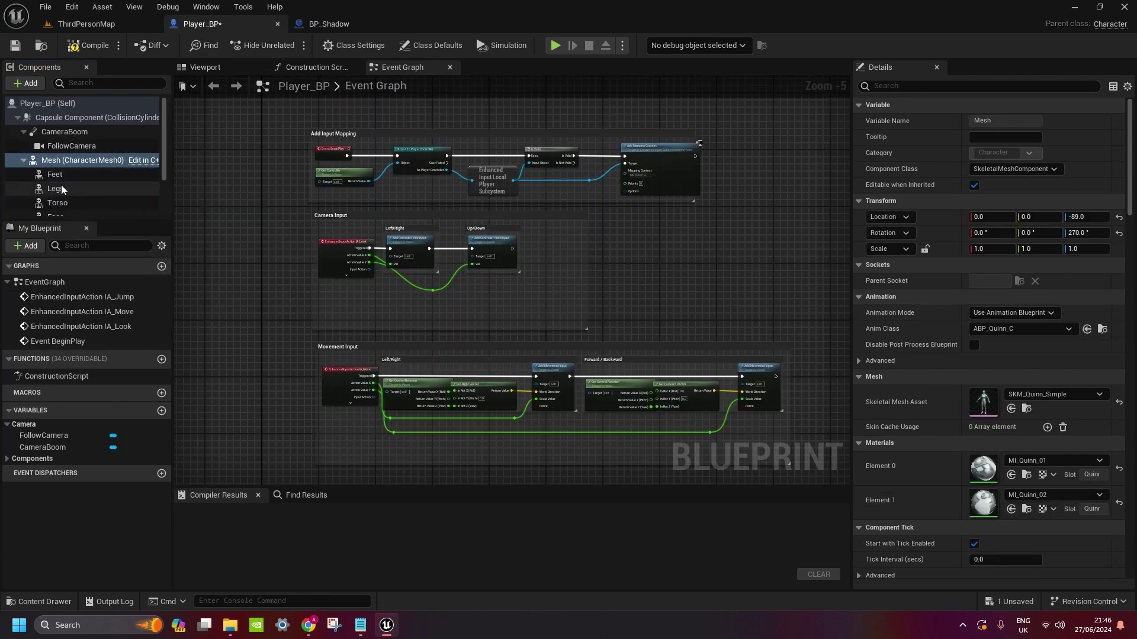
scroll(62, 188, "down", 2)
left_click(65, 159)
key("ctrl+v")
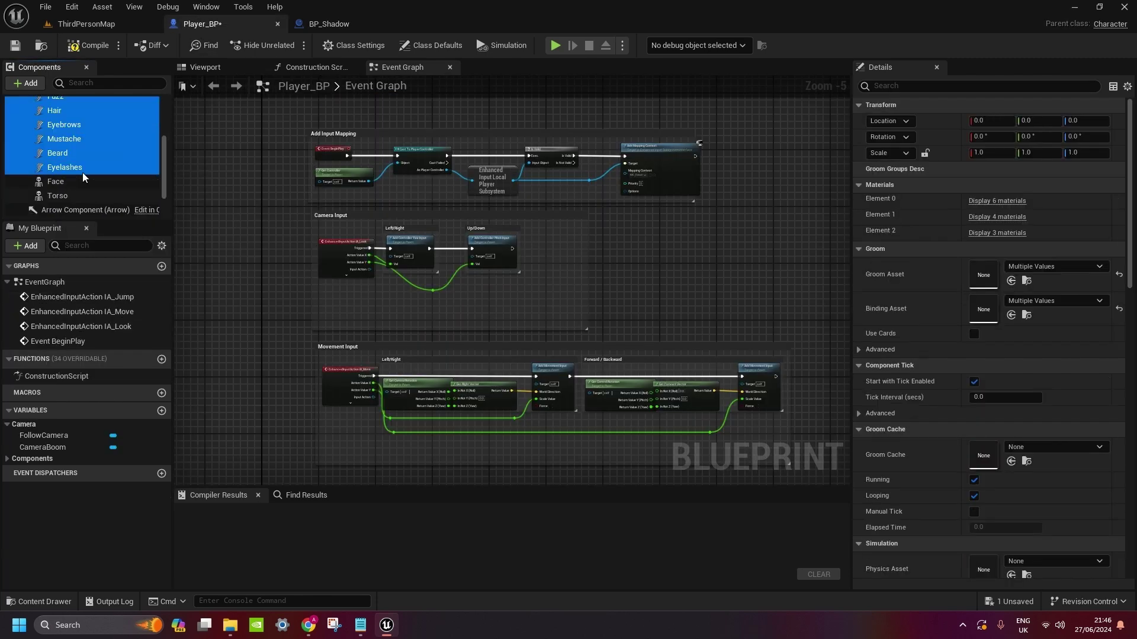
scroll(83, 176, "up", 2)
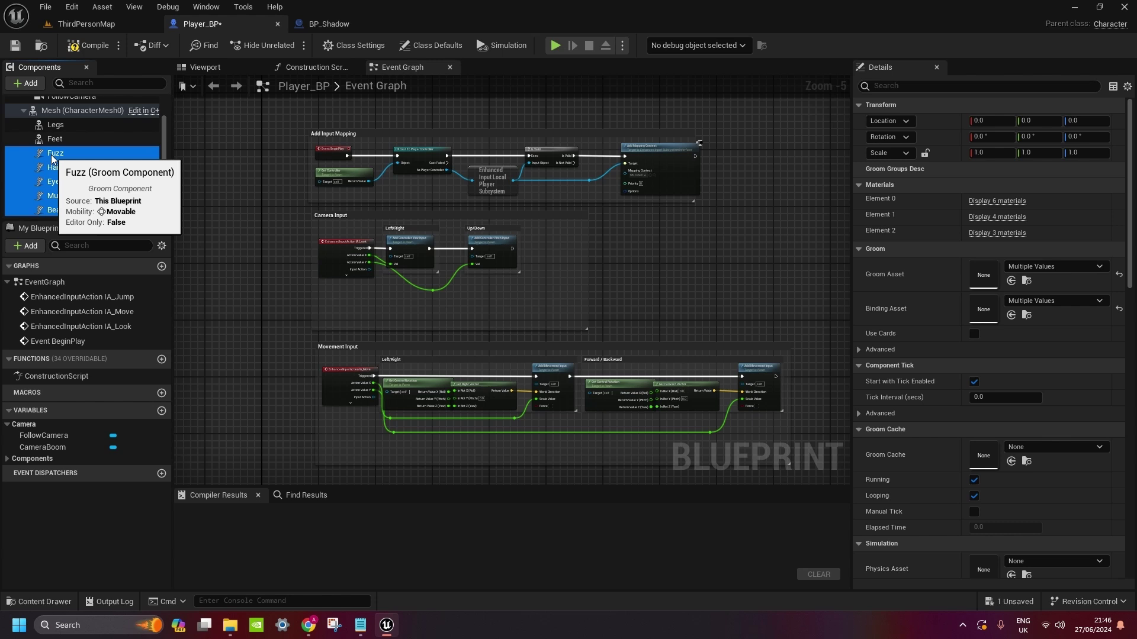
mouse_move(52, 158)
left_mouse_down()
mouse_move(48, 171)
mouse_move(66, 173)
left_mouse_up()
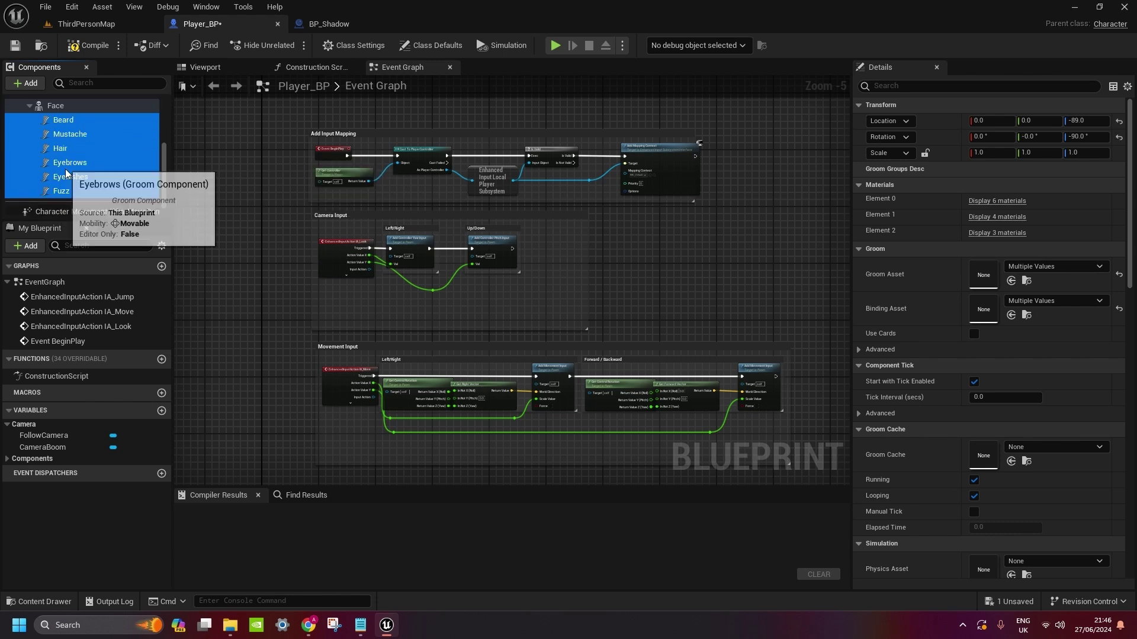
Select Face and inspect the assembled character in the 3D viewport
left_click(55, 106)
scroll(80, 159, "up", 1)
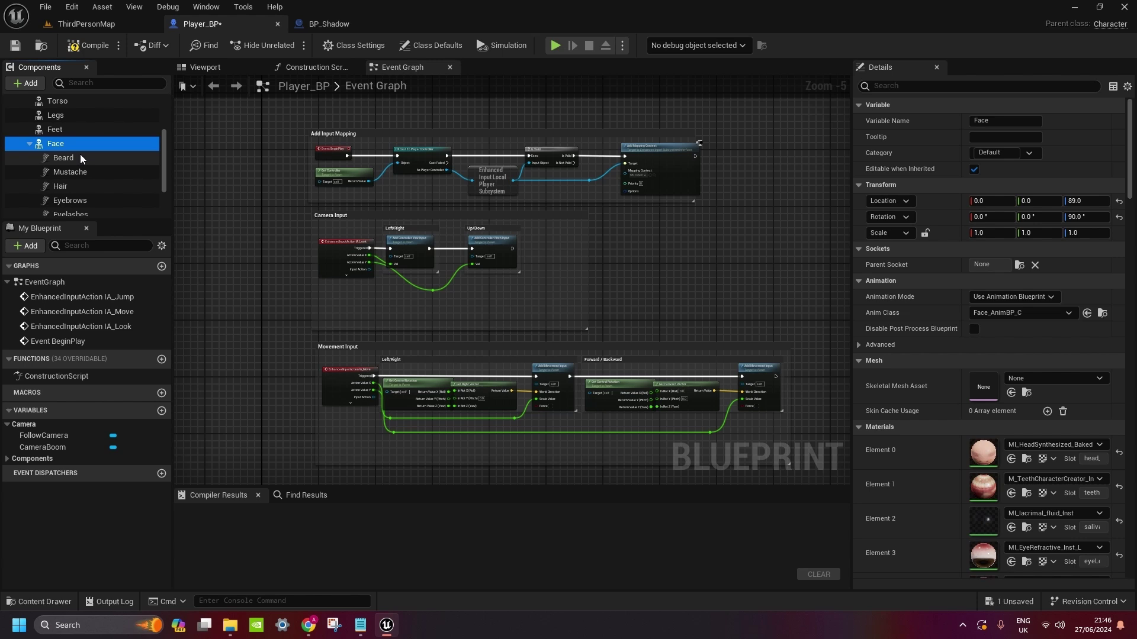
scroll(76, 160, "up", 3)
left_click(201, 67)
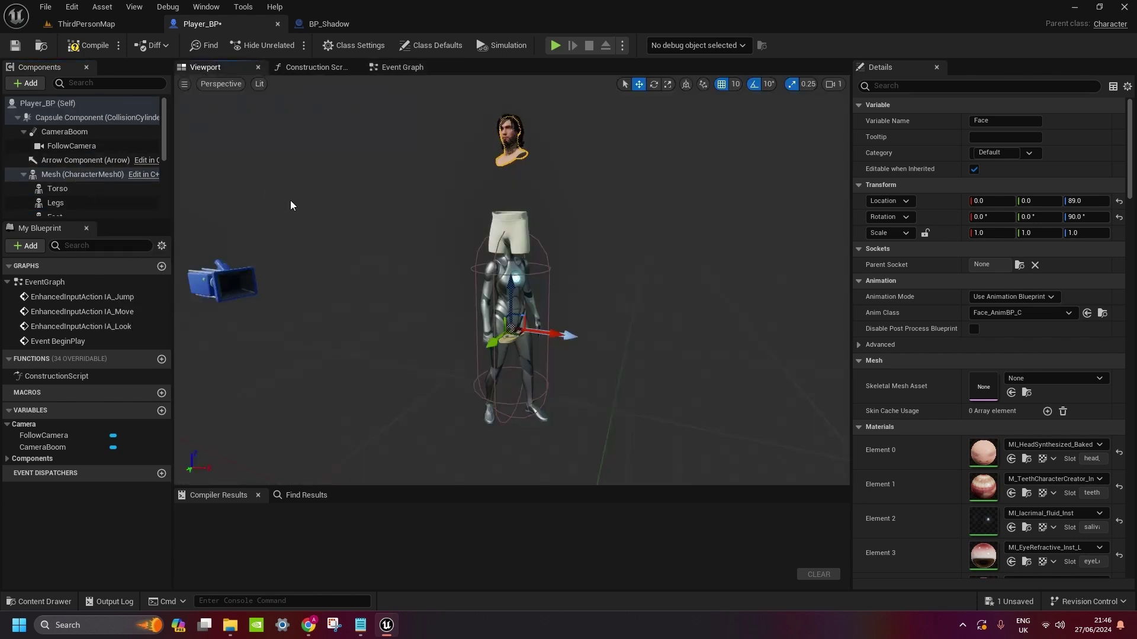
scroll(90, 182, "down", 2)
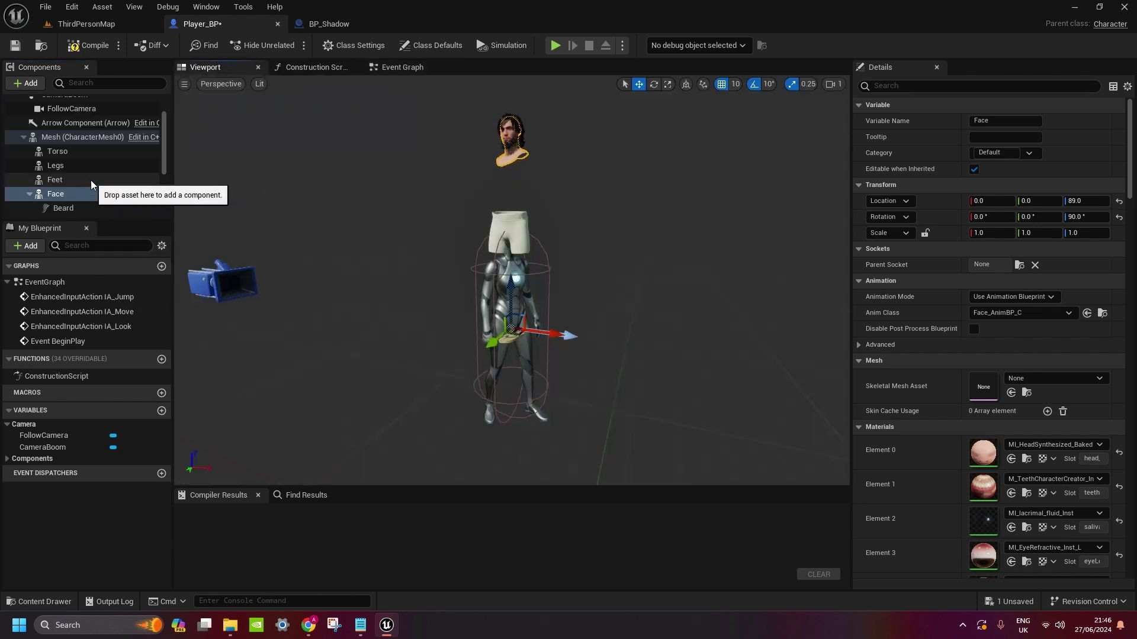
scroll(91, 180, "down", 2)
scroll(80, 183, "up", 3)
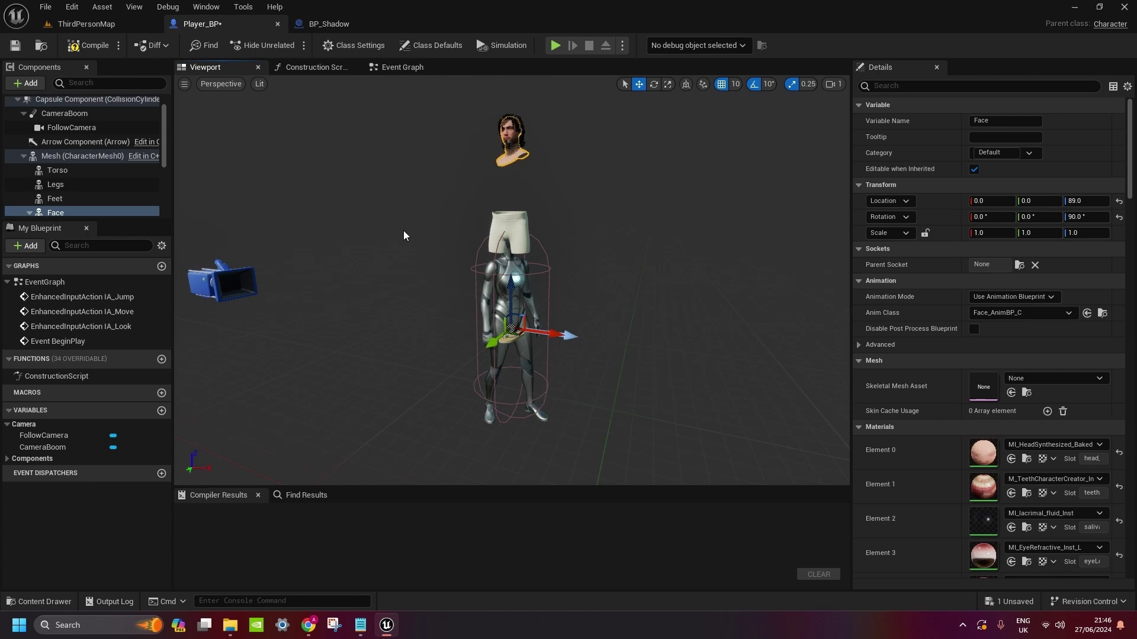
Set Player_BP's Mesh (CharacterMesh0) skeletal mesh to Shadow's m_med_nrw_body
left_click(310, 30)
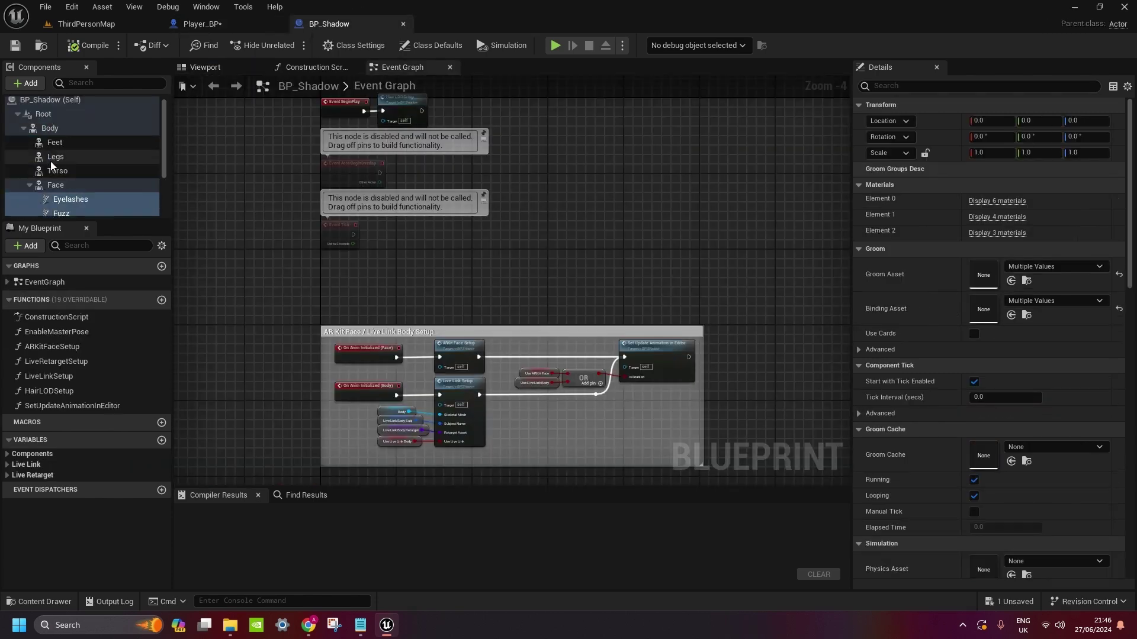
left_click(57, 130)
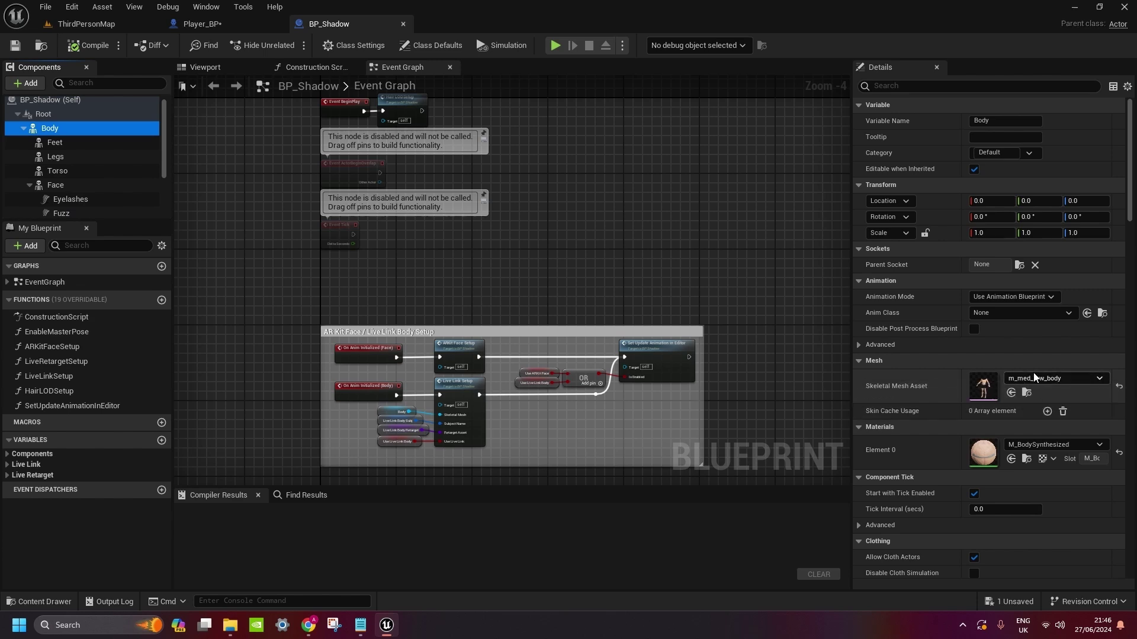
left_click(1027, 392)
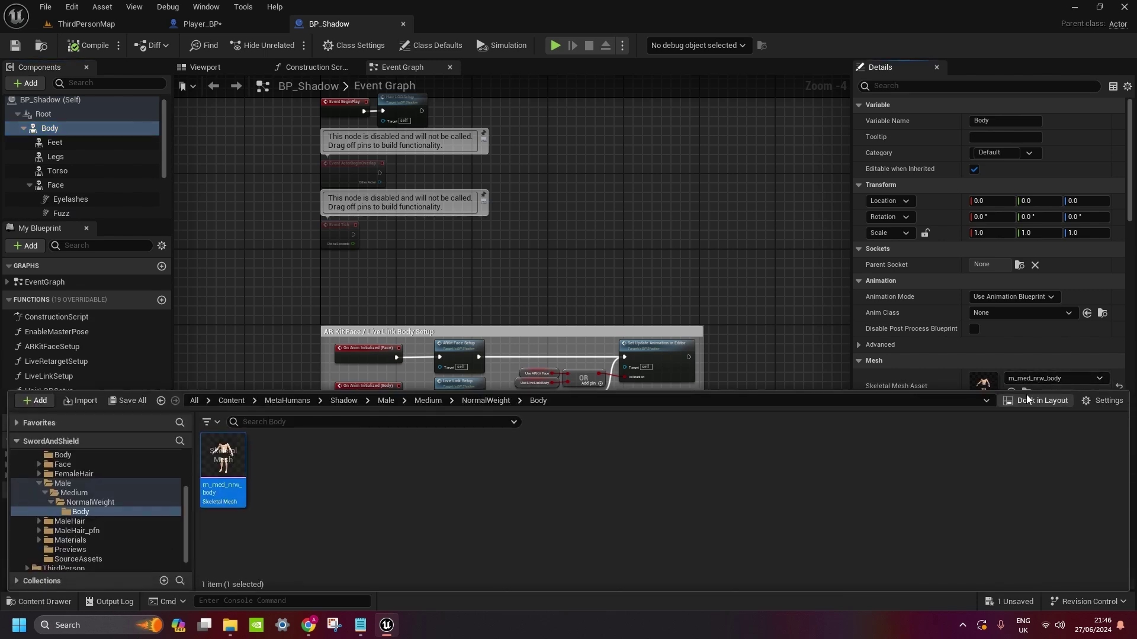
left_click(204, 25)
scroll(73, 195, "down", 1)
left_click(82, 137)
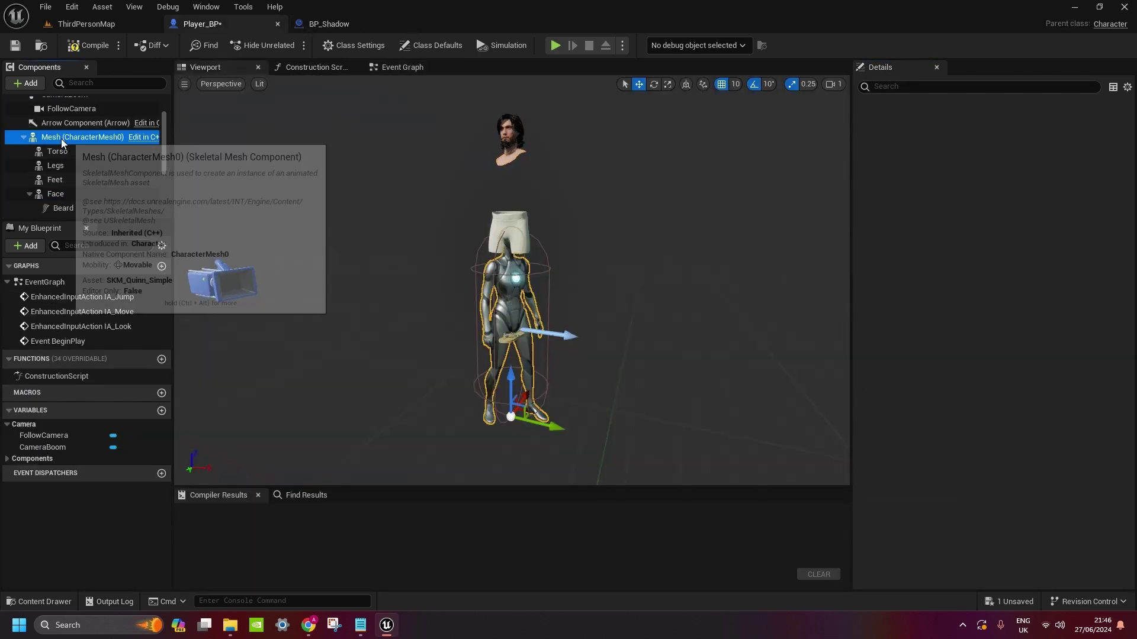
left_click(1011, 409)
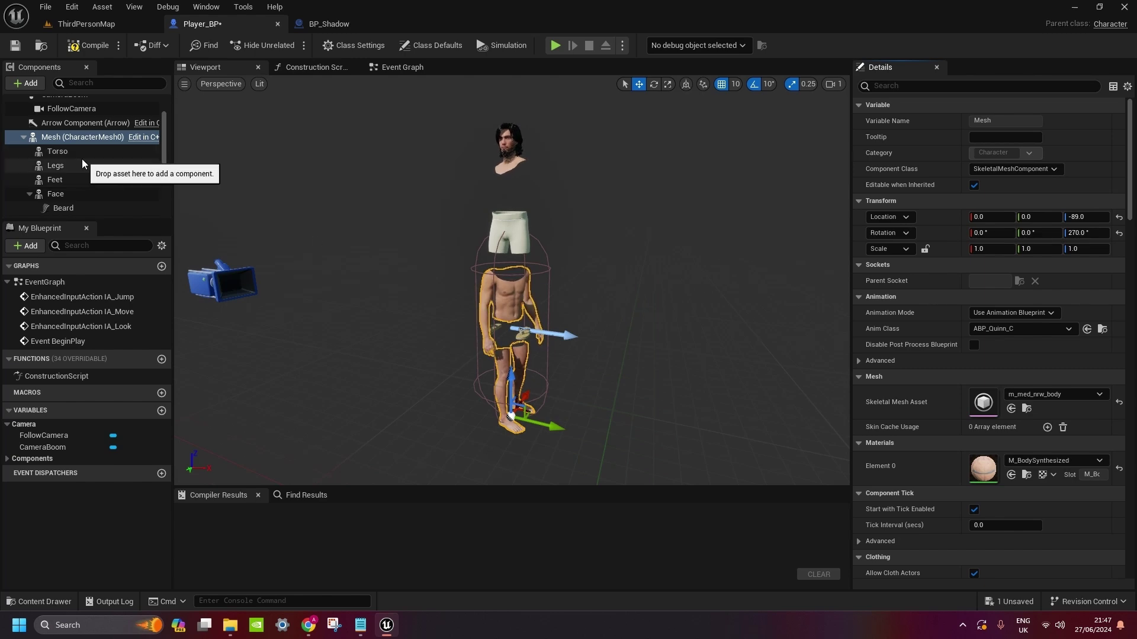
Reset Torso, Legs, Feet and Face to zero location and rotation
left_click(65, 152)
left_click(62, 165, "ctrl")
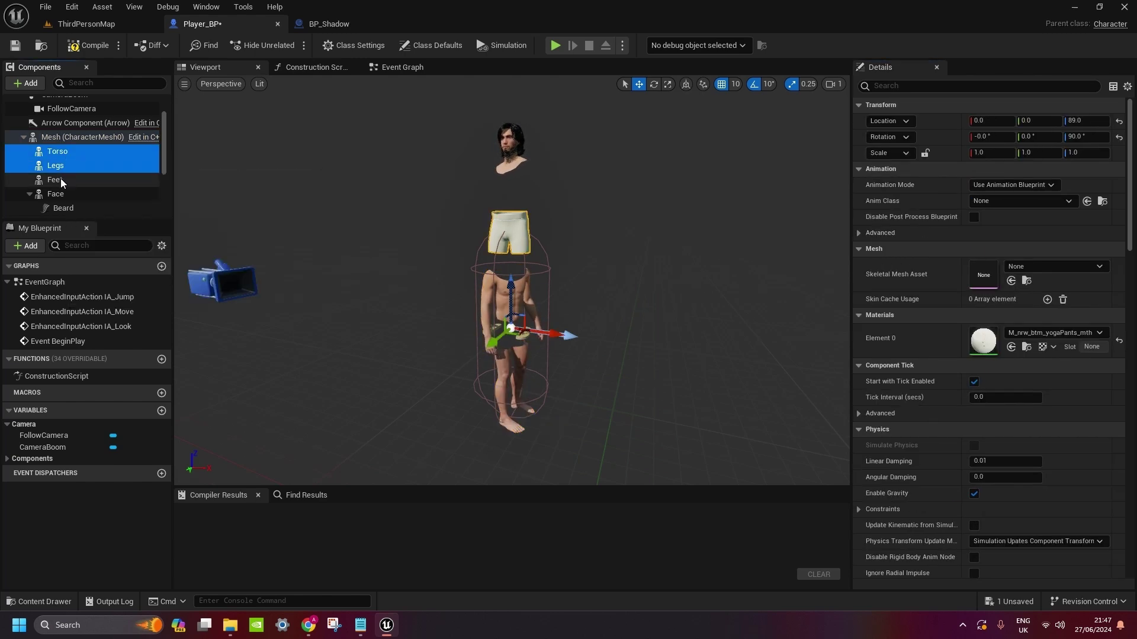
left_click(60, 179, "ctrl")
scroll(98, 183, "down", 2)
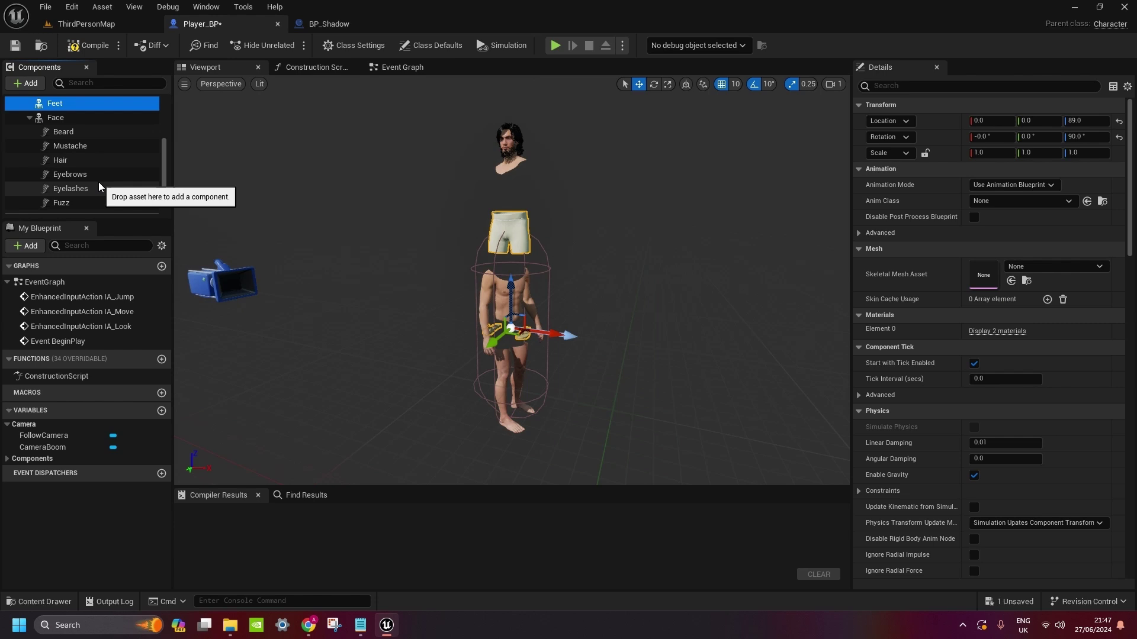
scroll(80, 178, "up", 2)
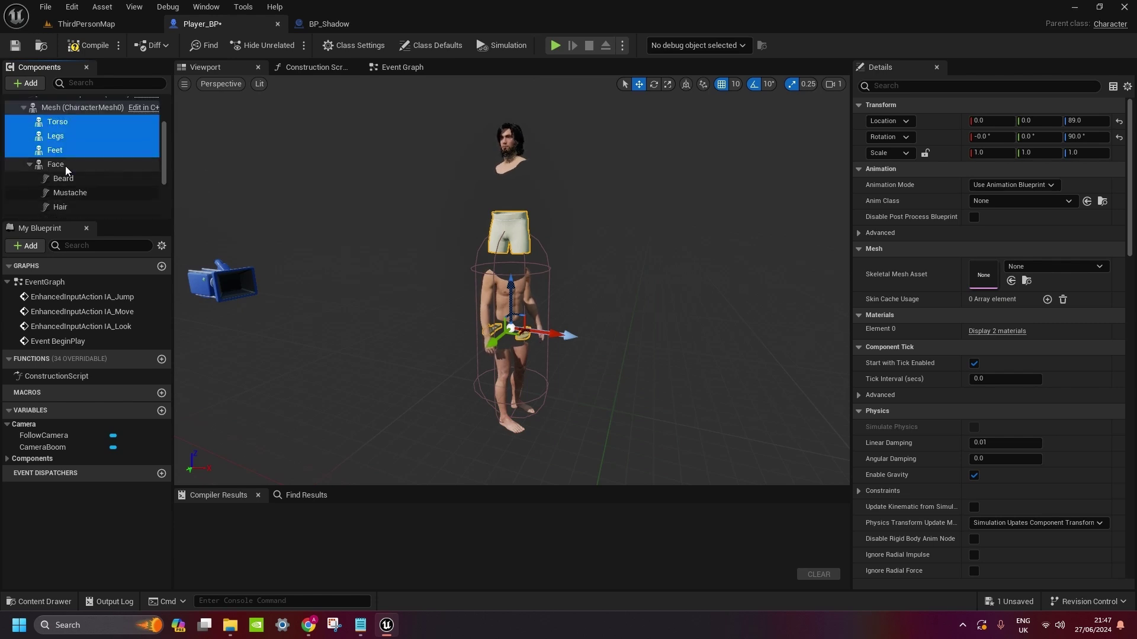
left_click(65, 166, "ctrl")
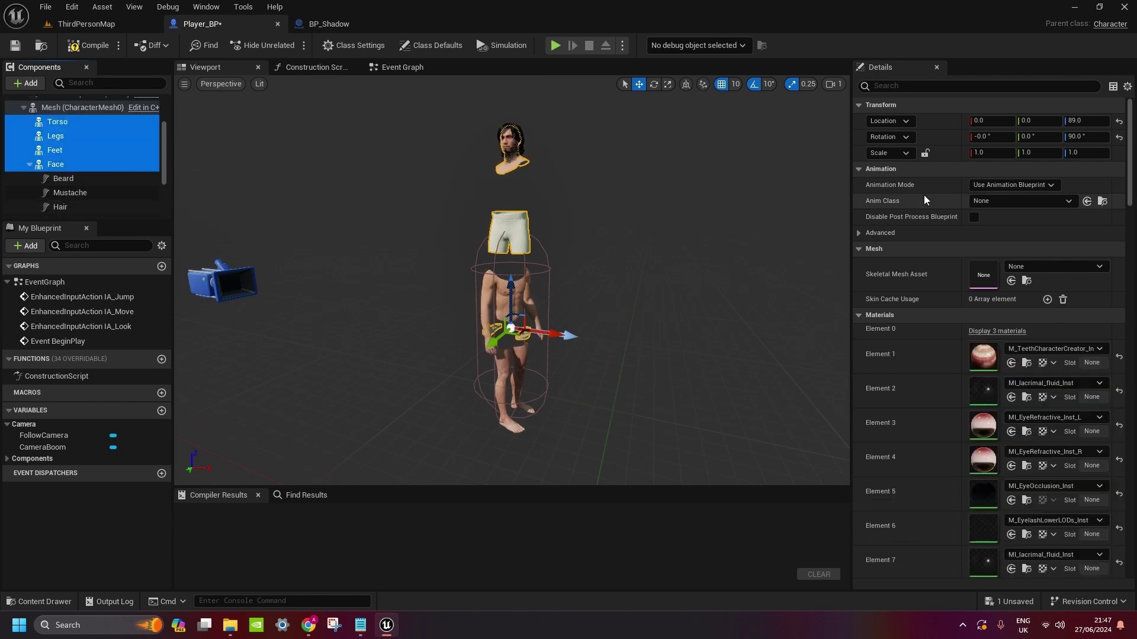
left_click(1119, 121)
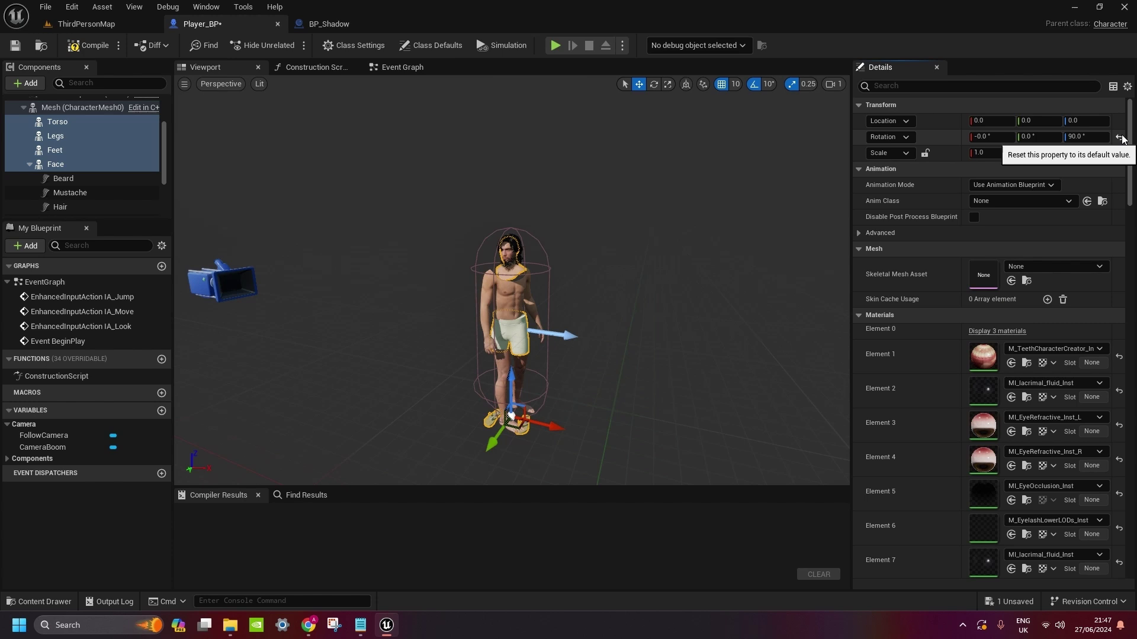
left_click(1119, 137)
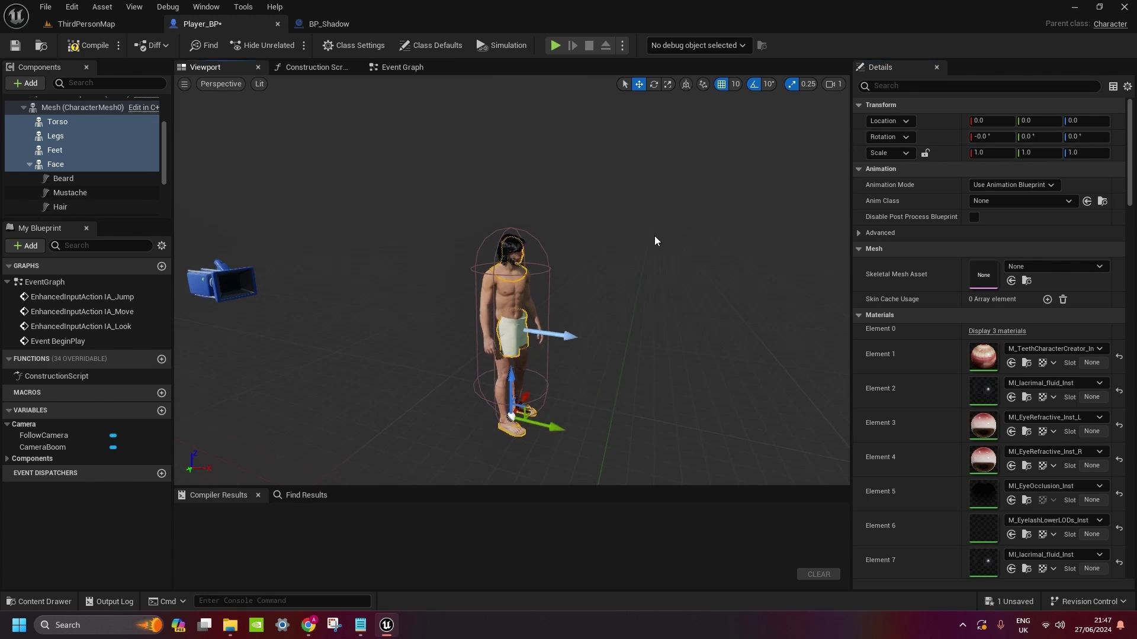
Zoom in on the character and check the Feet and Face component properties
mouse_move(655, 241)
right_mouse_down()
mouse_move(621, 240)
mouse_move(651, 236)
mouse_move(637, 246)
right_mouse_up()
left_click(66, 150)
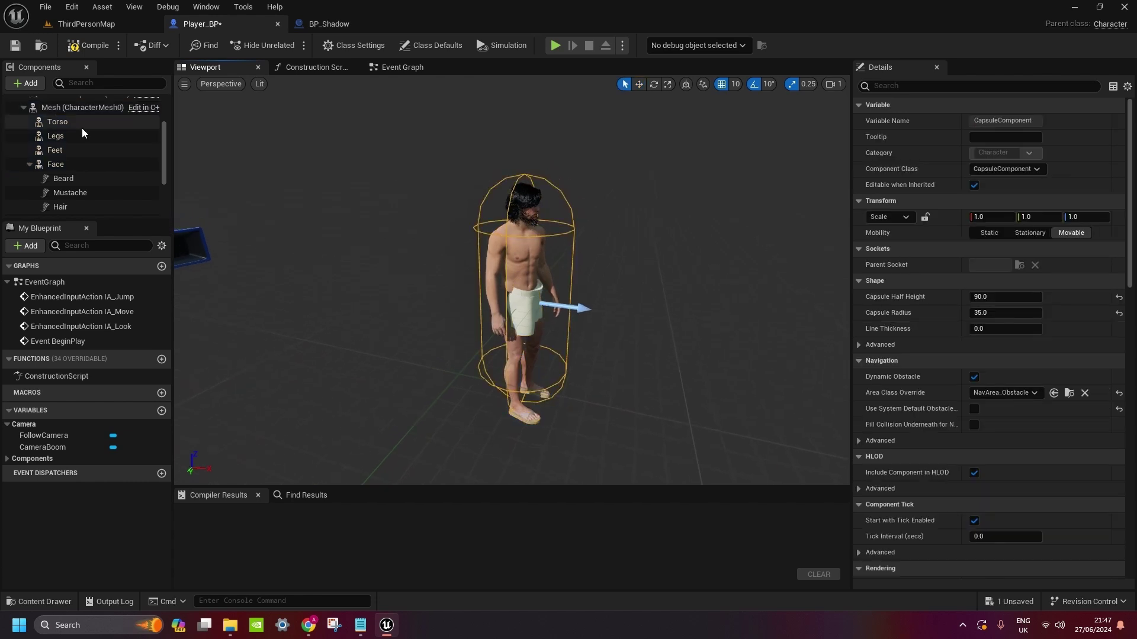
left_click(69, 165)
scroll(506, 249, "up", 3)
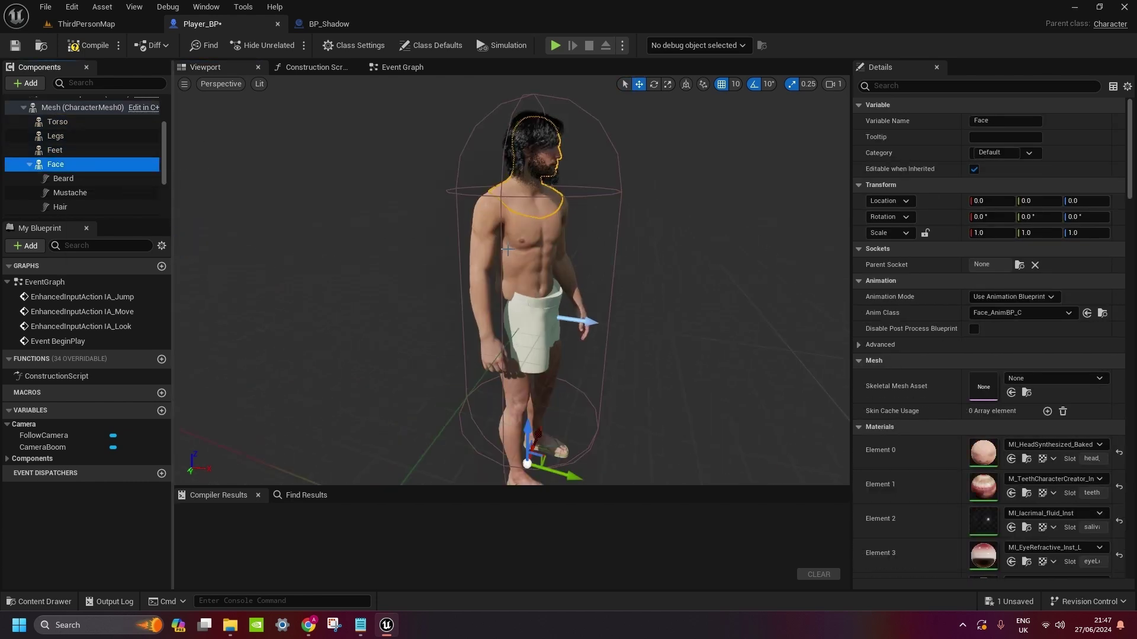
Add a Set Leader Pose Component node to Player_BP's Construction Script
left_click(307, 70)
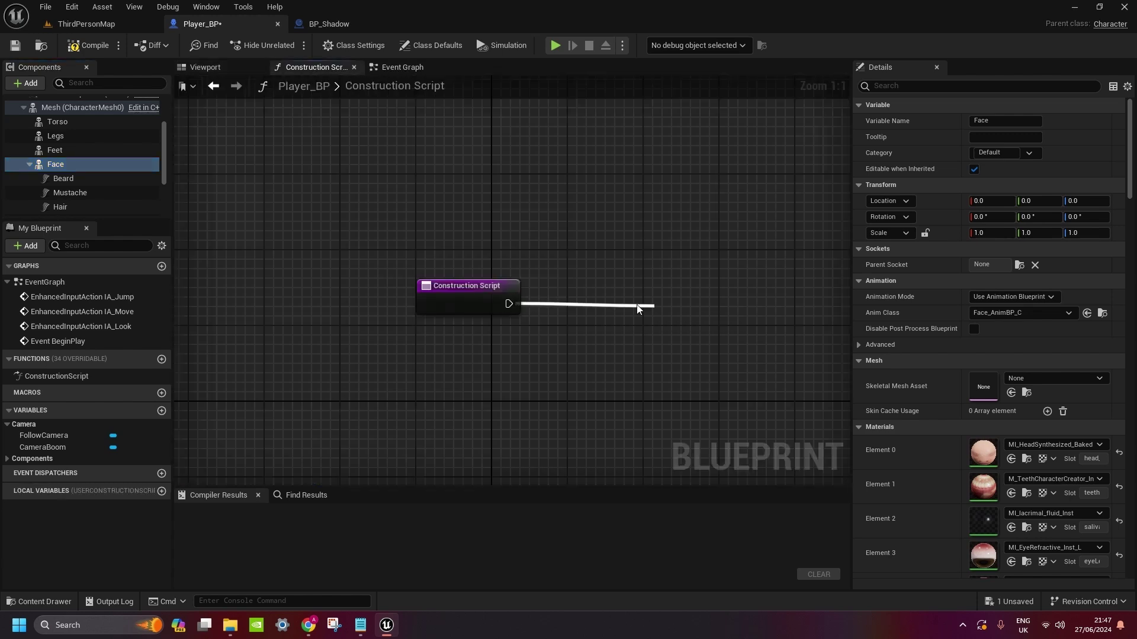
left_click_drag(637, 308, 637, 307)
type("set le")
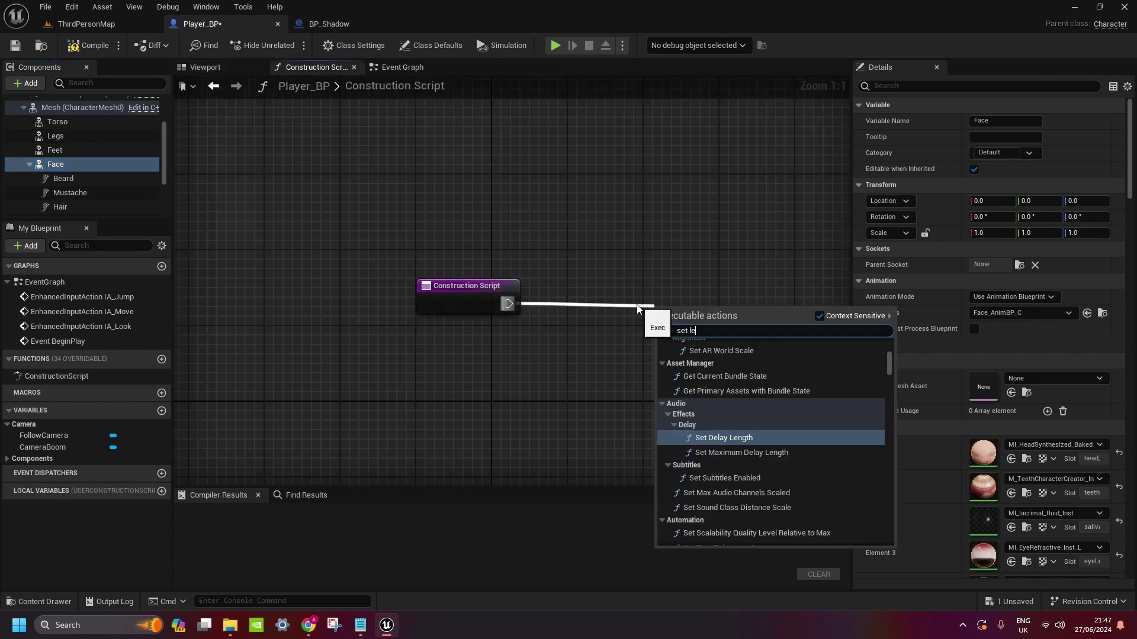
type("ad")
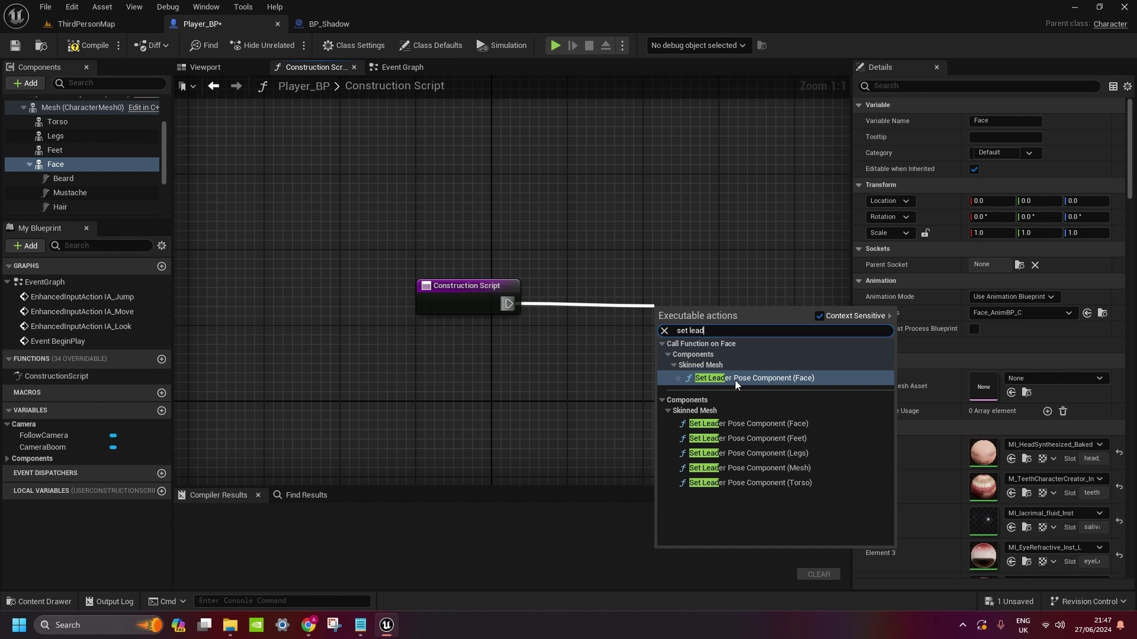
left_click(740, 468)
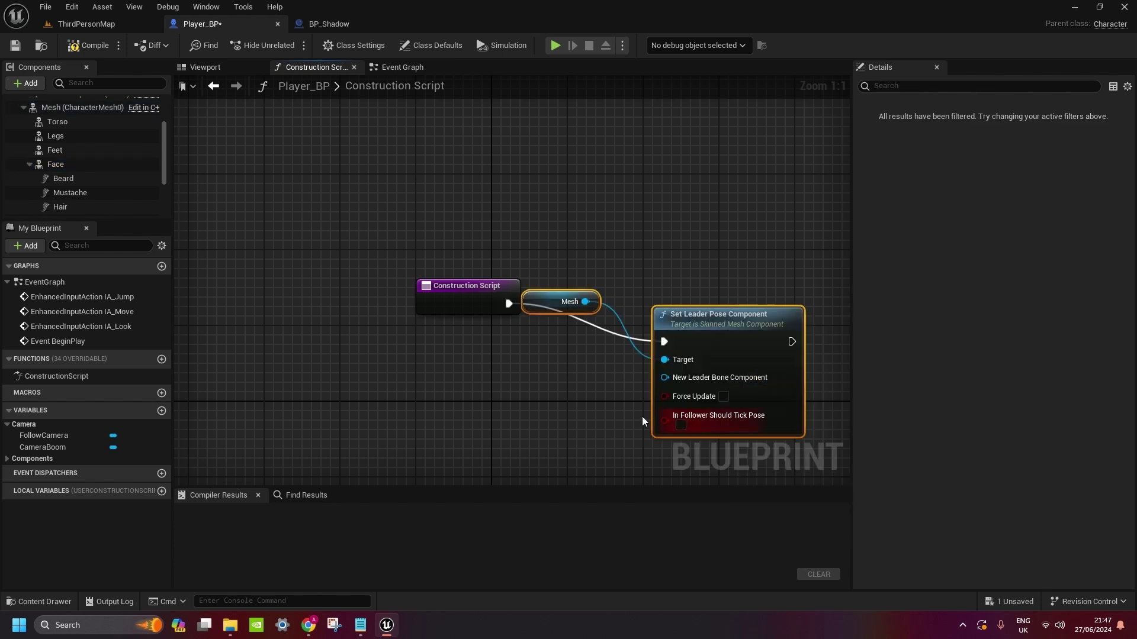
left_click_drag(545, 208, 555, 173)
left_click(554, 150)
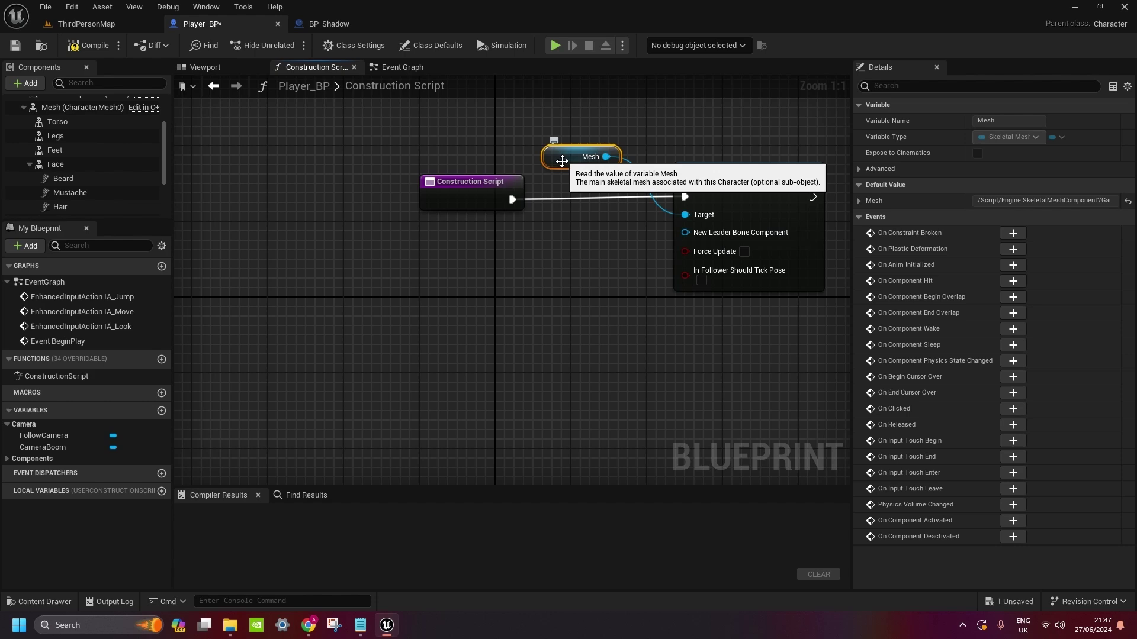
key("Delete")
Place Torso, Legs, Feet and Face component references in the construction graph
scroll(79, 158, "up", 2)
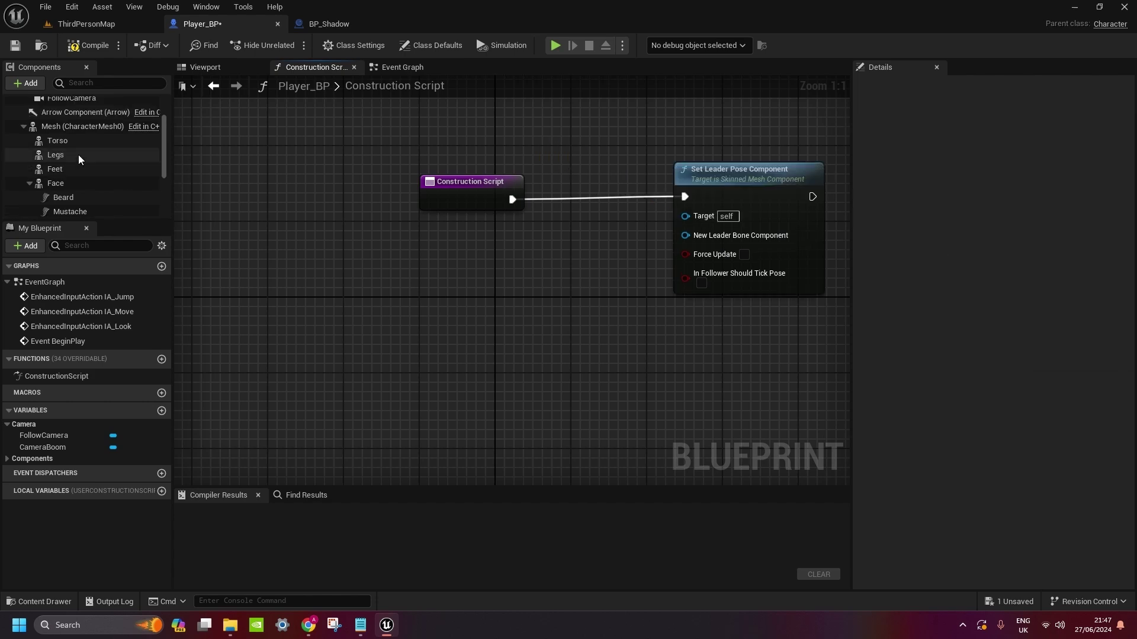
left_click_drag(83, 164, 685, 235)
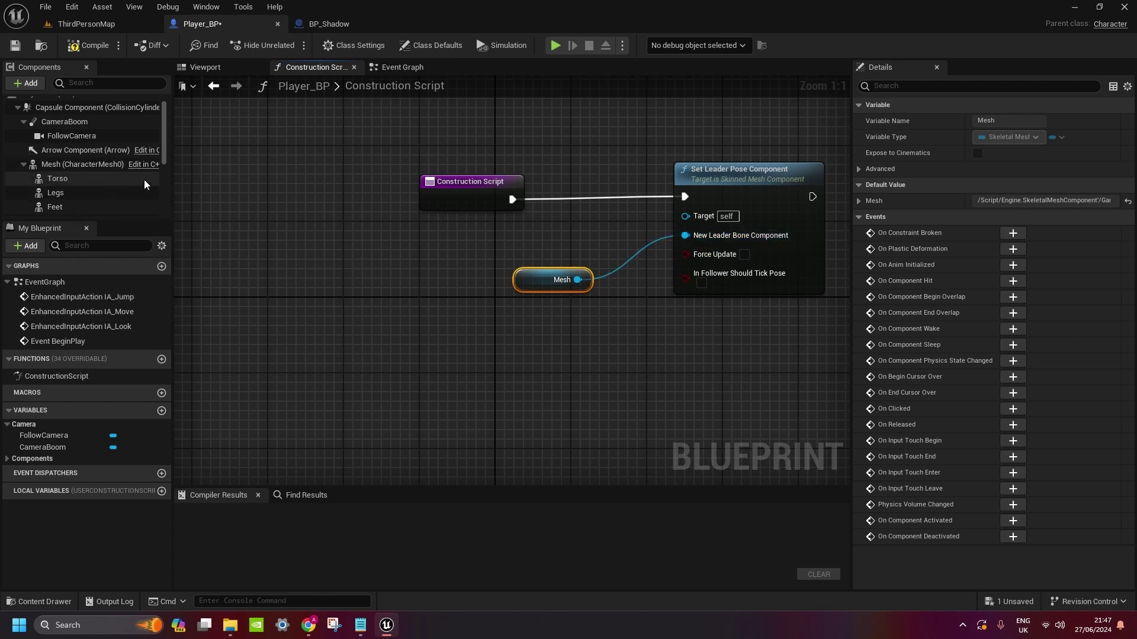
left_click(70, 179)
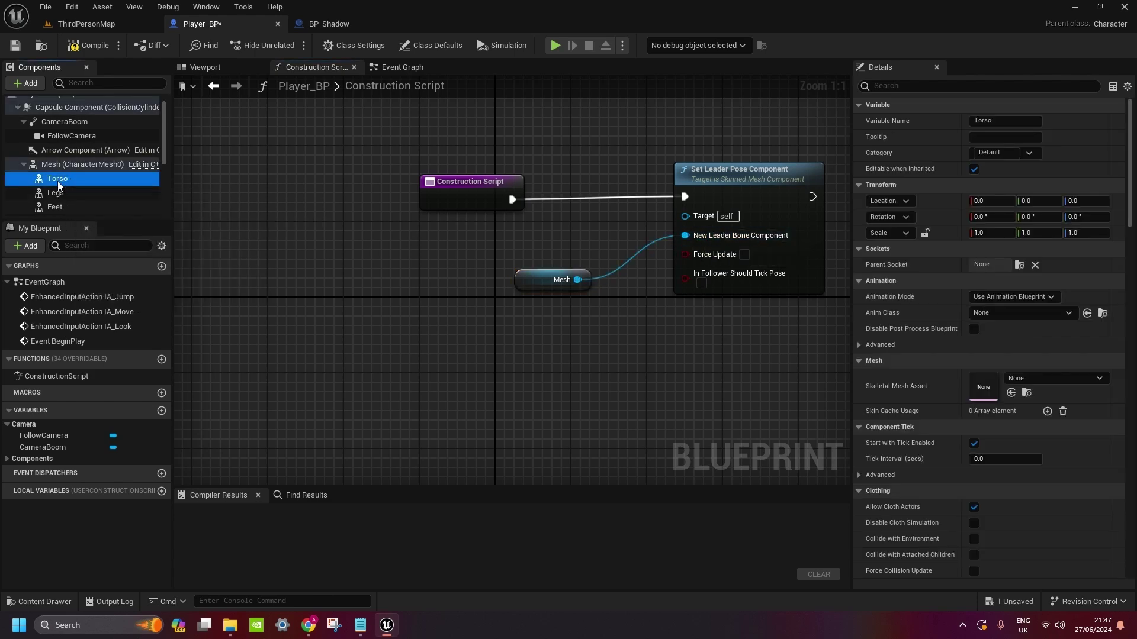
left_click_drag(489, 128, 489, 128)
left_click_drag(55, 193, 477, 183)
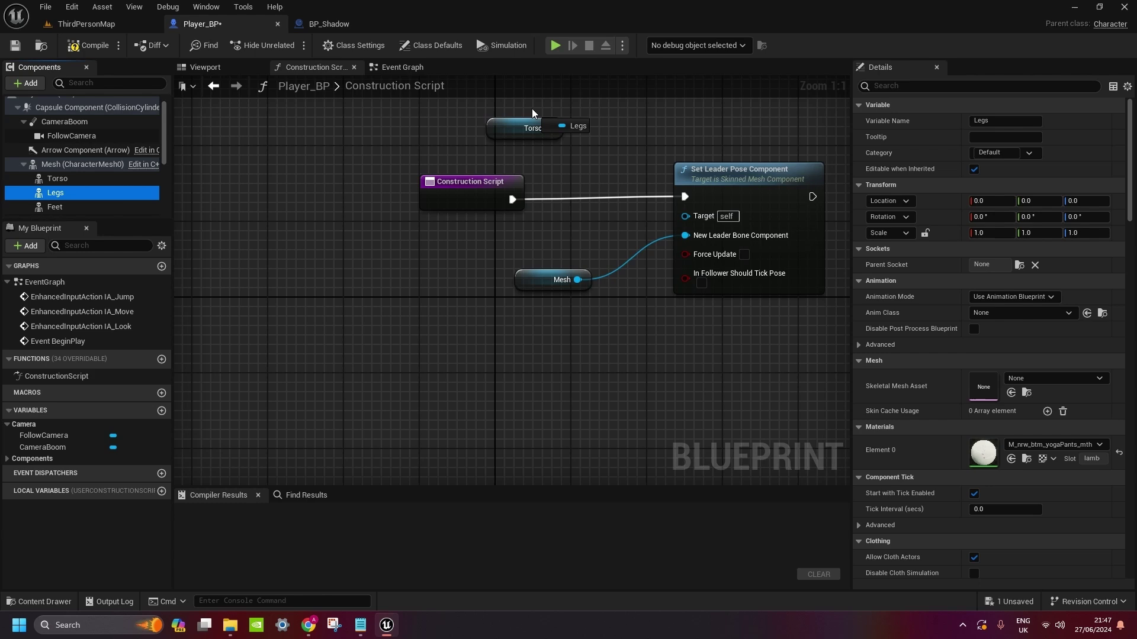
left_click_drag(531, 108, 532, 108)
left_click_drag(54, 206, 450, 251)
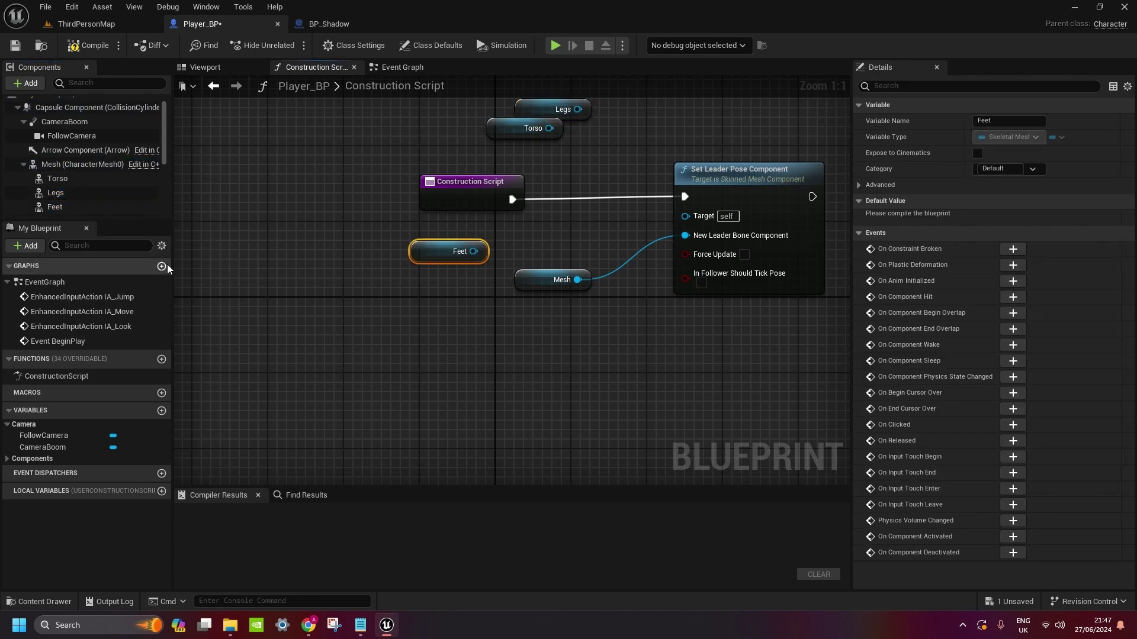
scroll(99, 198, "down", 3)
left_click_drag(58, 166, 449, 308)
Wire Torso, Legs, Feet and Face to Target and Mesh to New Leader Bone Component
left_click_drag(577, 109, 708, 240)
left_click_drag(550, 128, 687, 214)
left_click_drag(513, 199, 685, 197)
left_click_drag(578, 109, 687, 214)
left_click_drag(474, 251, 687, 215)
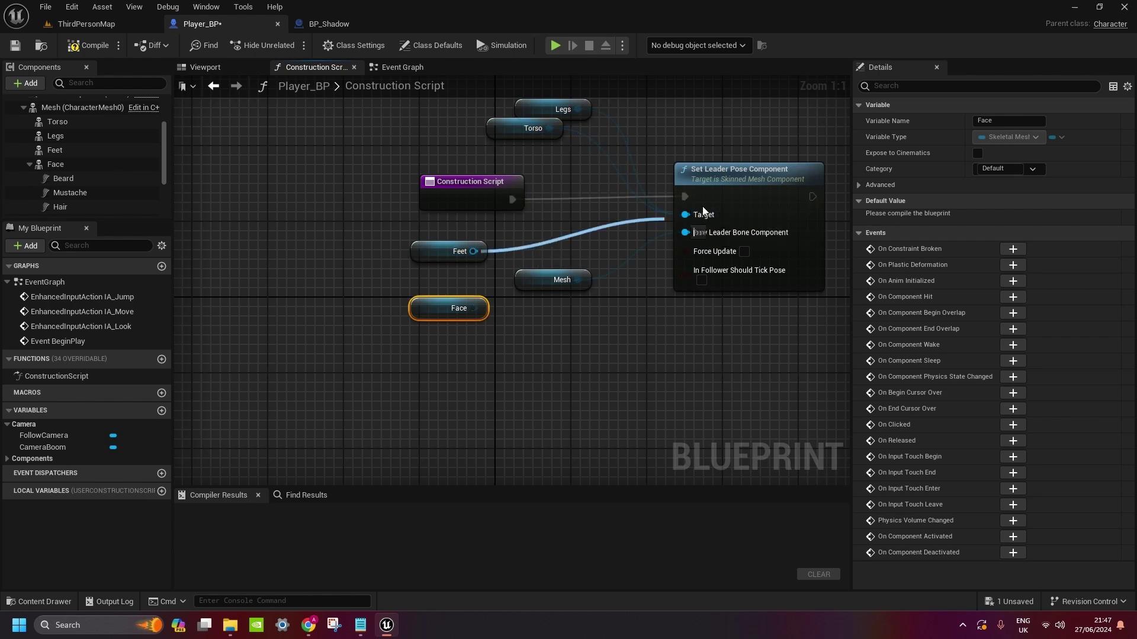
left_click_drag(577, 280, 686, 232)
left_click_drag(474, 308, 688, 215)
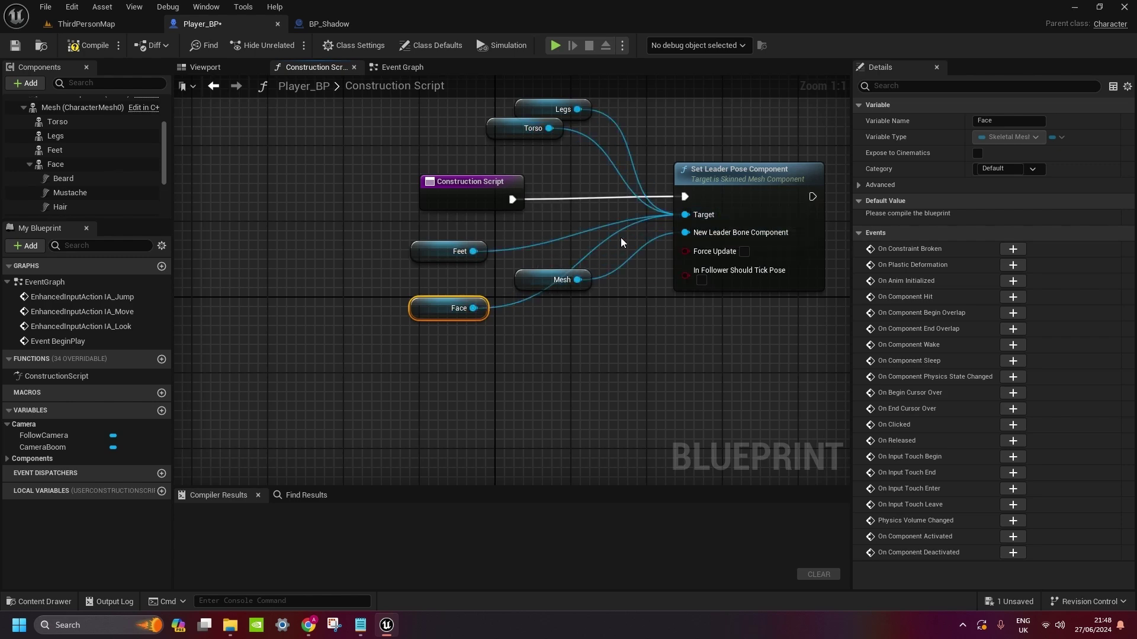
left_click_drag(569, 290, 626, 319)
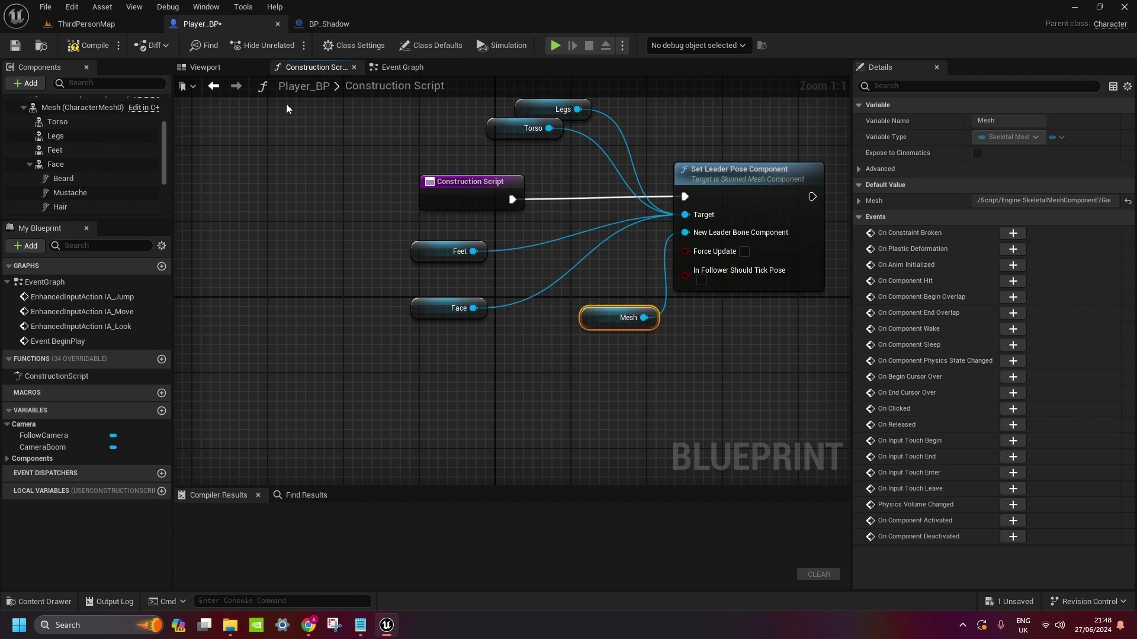
Compile Player_BP and save all unsaved assets
left_click(85, 46)
left_click(45, 7)
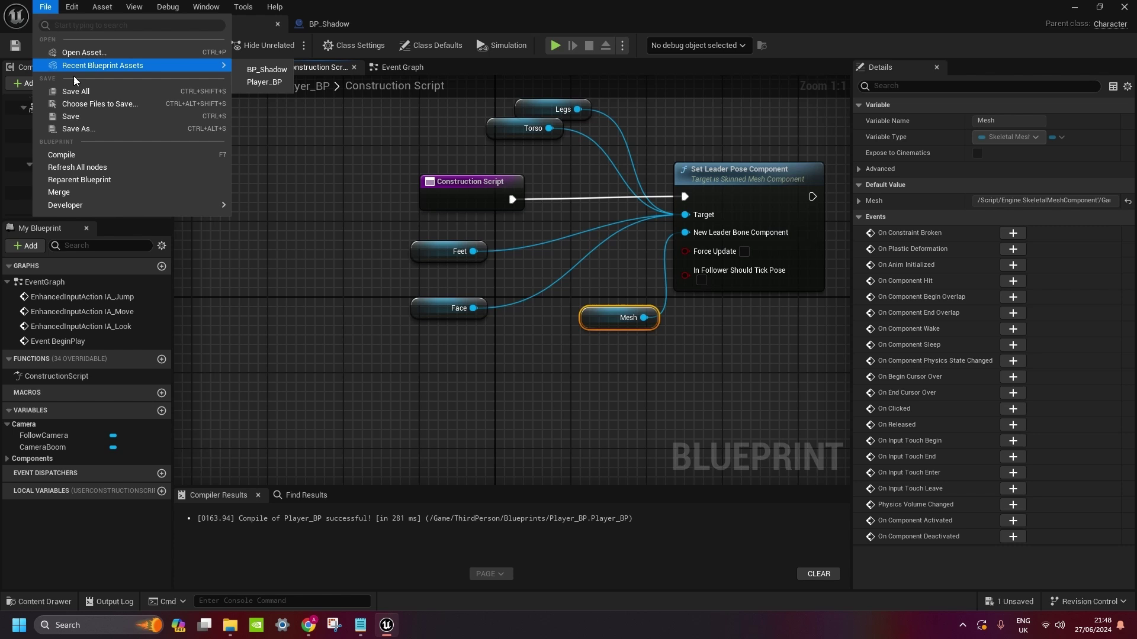
left_click(77, 92)
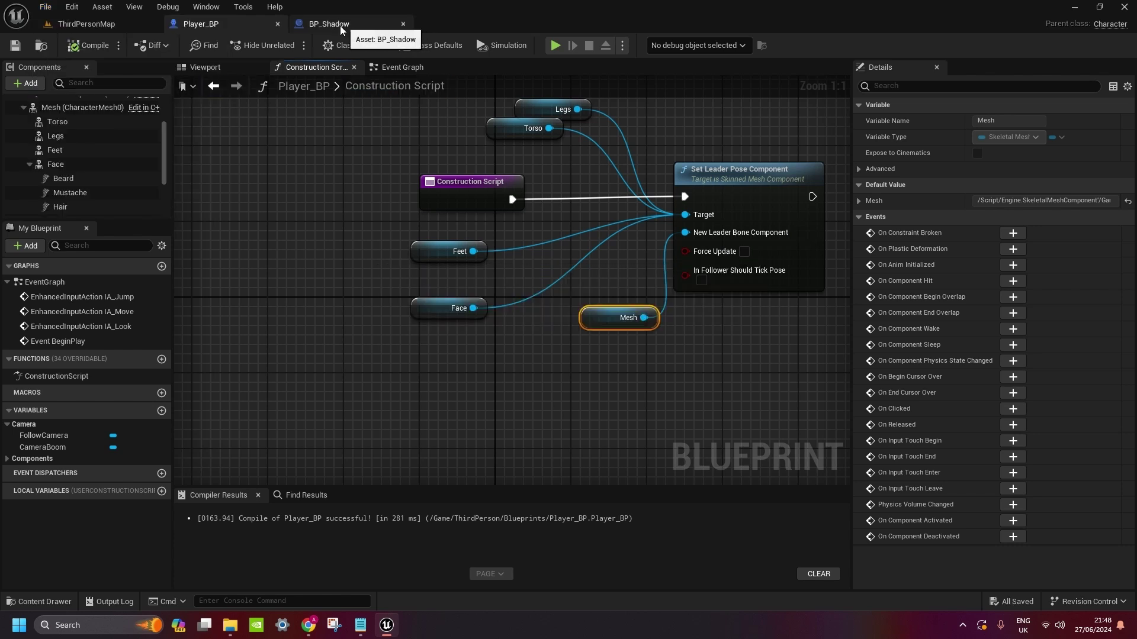
Change the LODSync component's Forced LOD from -1 to 0 and recompile the blueprint
left_click(220, 69)
scroll(515, 347, "down", 3)
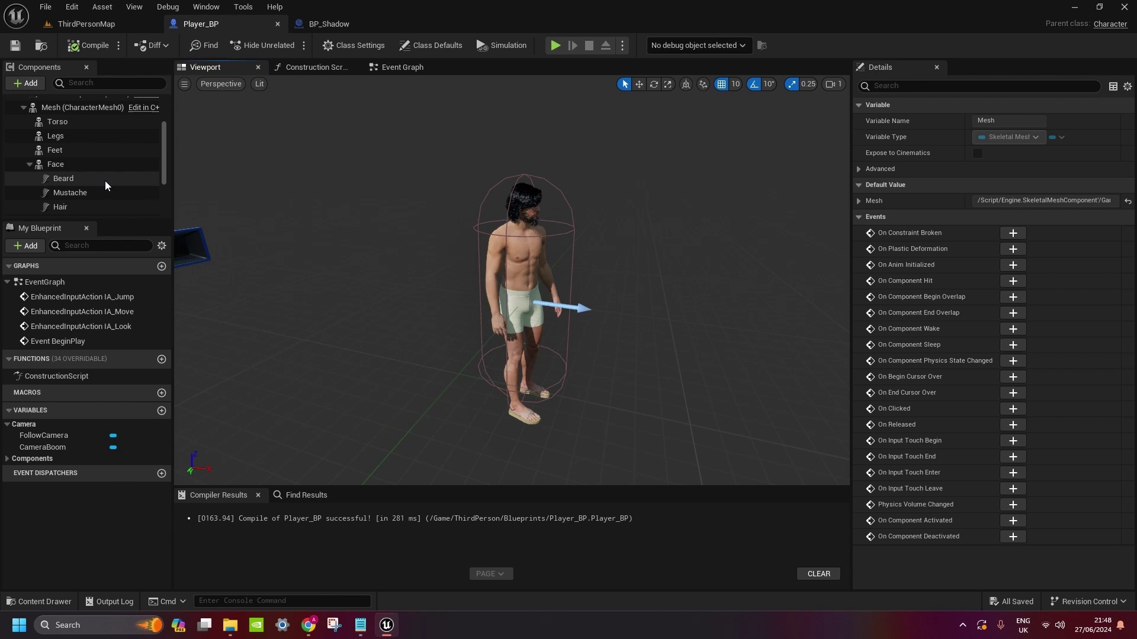
scroll(100, 185, "down", 3)
scroll(94, 186, "up", 3)
scroll(392, 250, "down", 2)
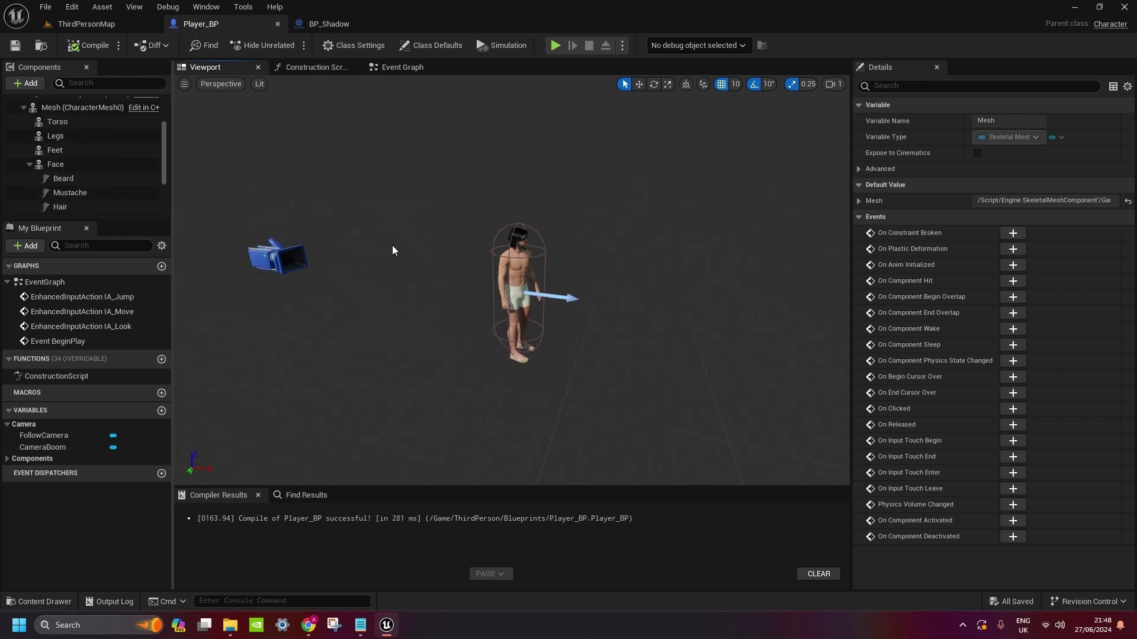
scroll(392, 247, "up", 3)
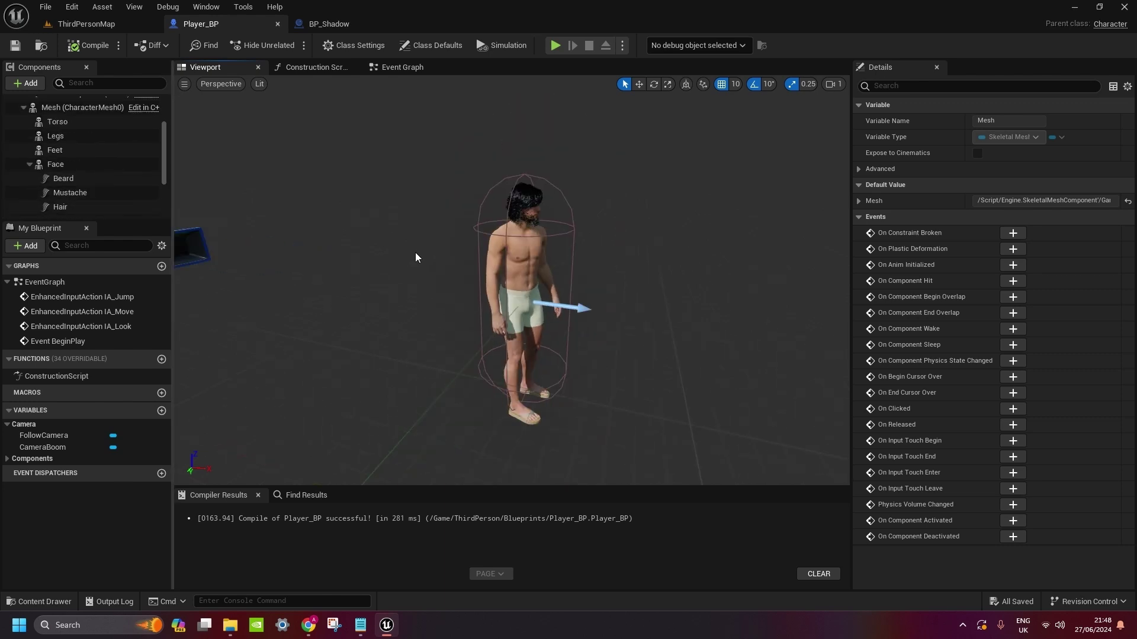
scroll(415, 258, "up", 2)
scroll(87, 186, "down", 3)
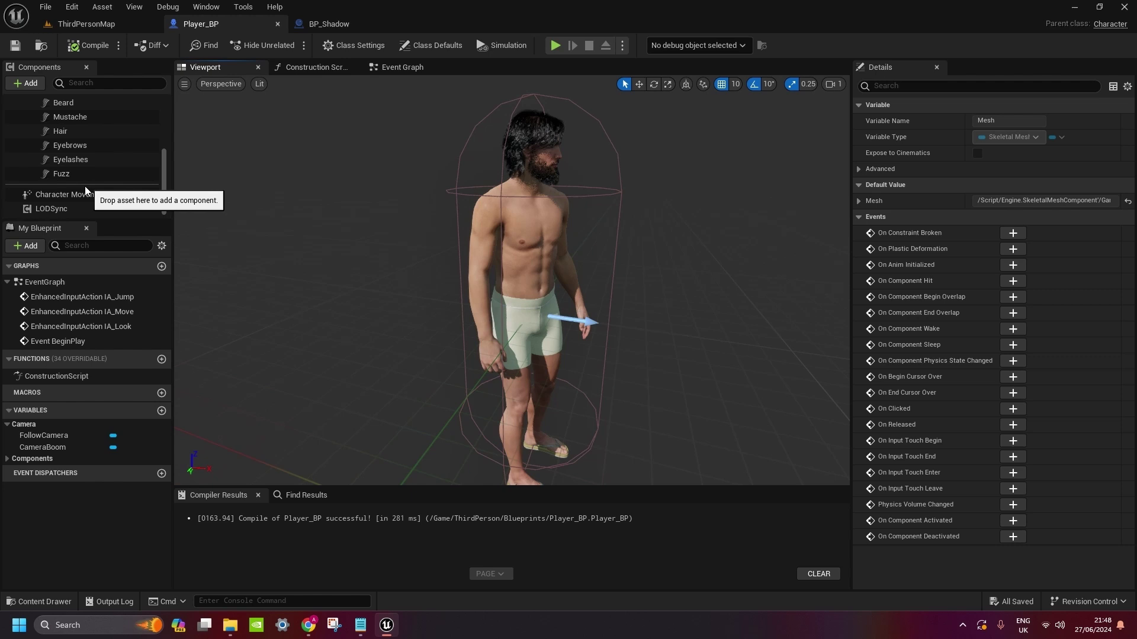
left_click(66, 209)
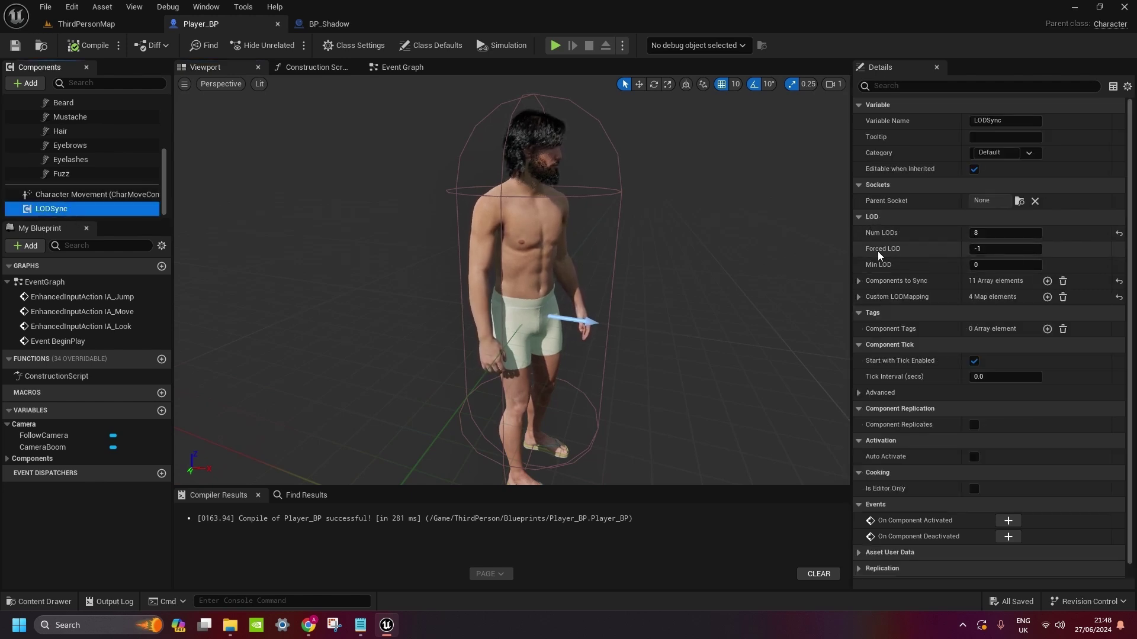
left_click(990, 248)
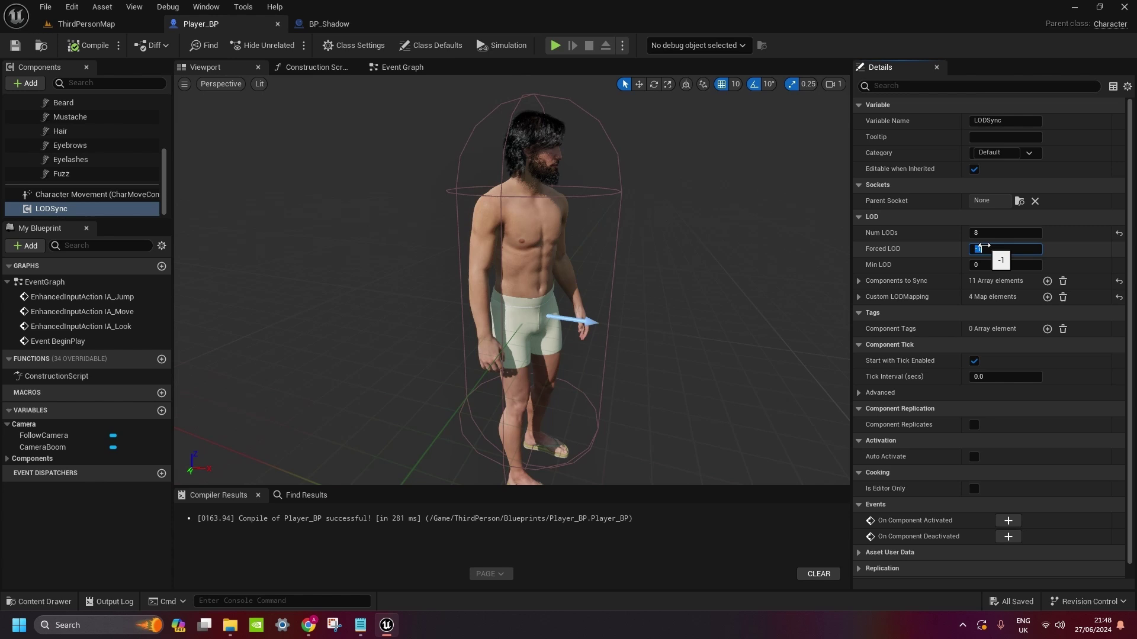
type("0")
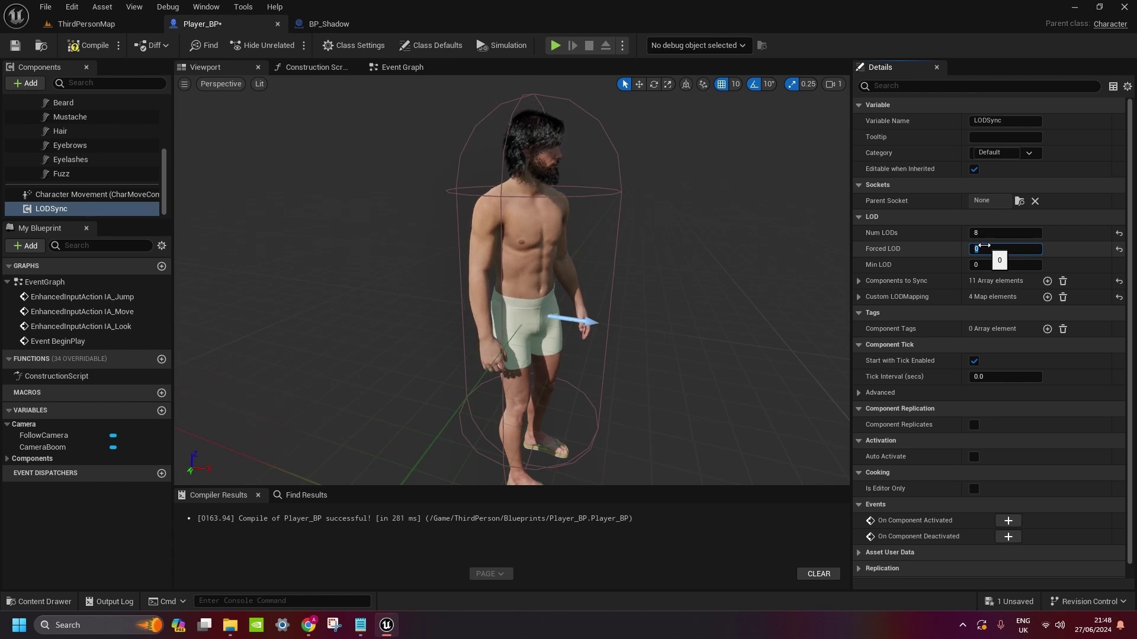
key("Return")
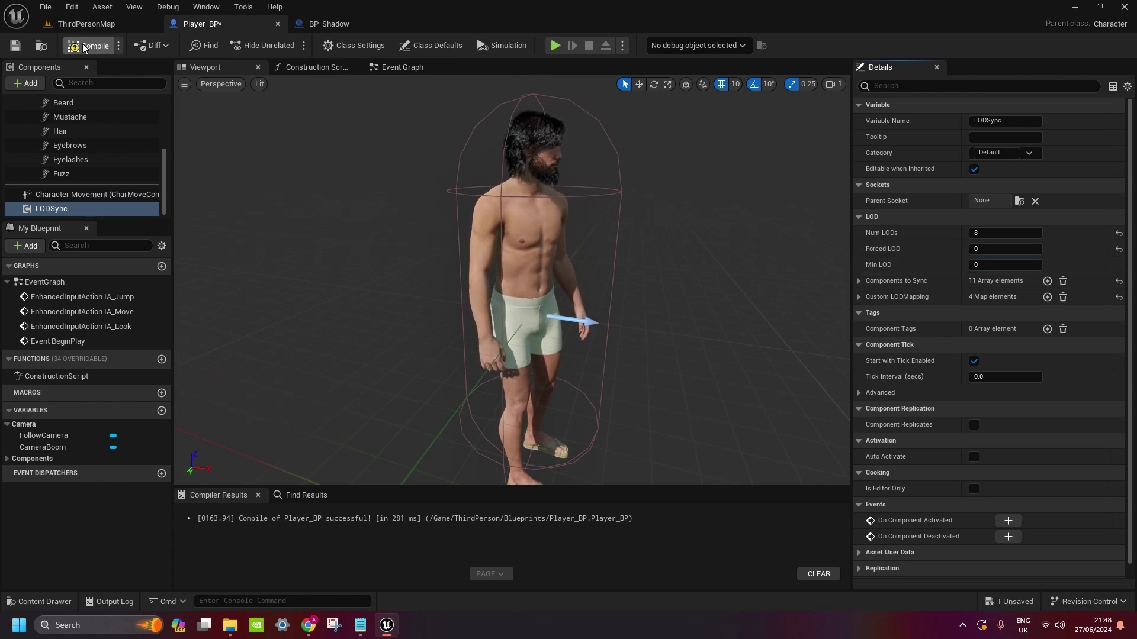
left_click(82, 45)
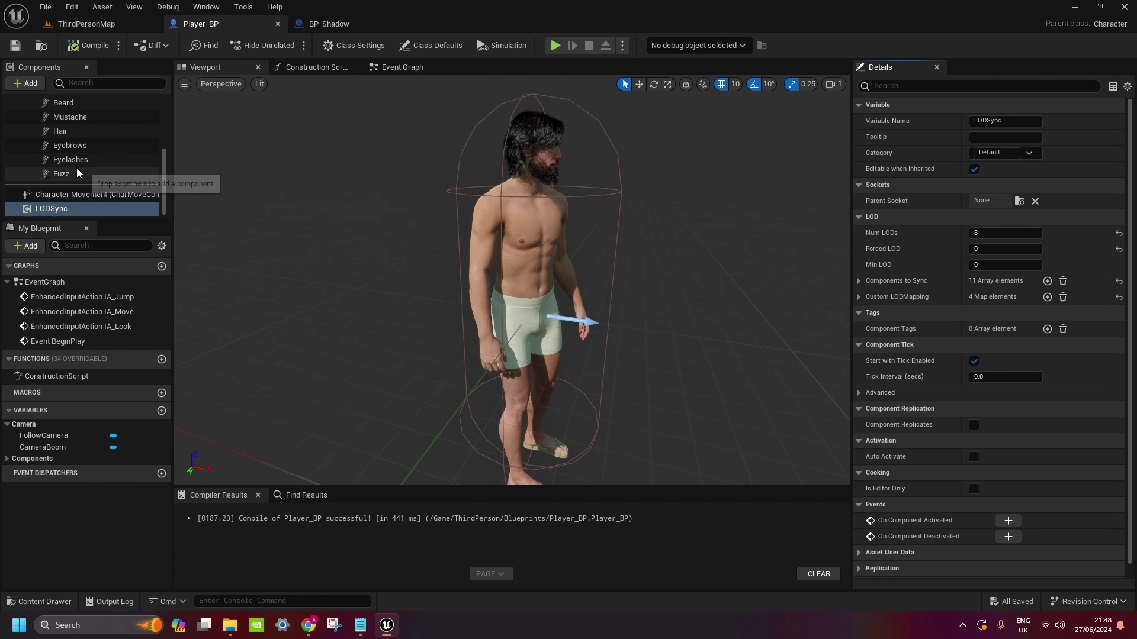
Untick Visible on the Feet component to hide the flip-flops, then compile Player_BP
left_click_drag(183, 241, 183, 241)
scroll(82, 190, "up", 5)
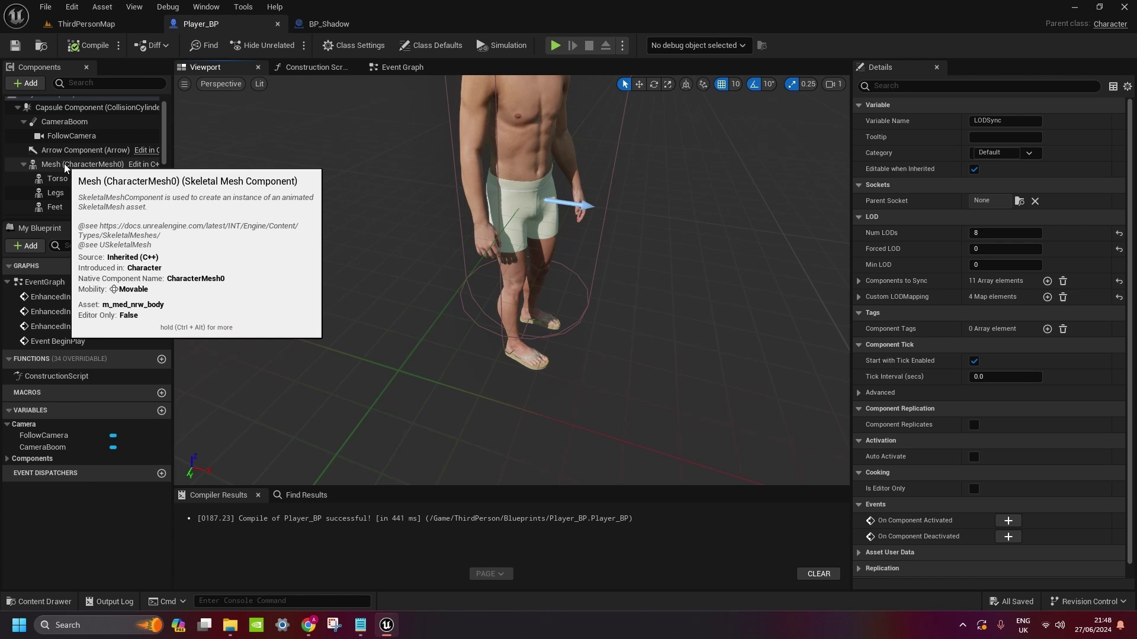
scroll(53, 165, "up", 1)
scroll(59, 169, "down", 5)
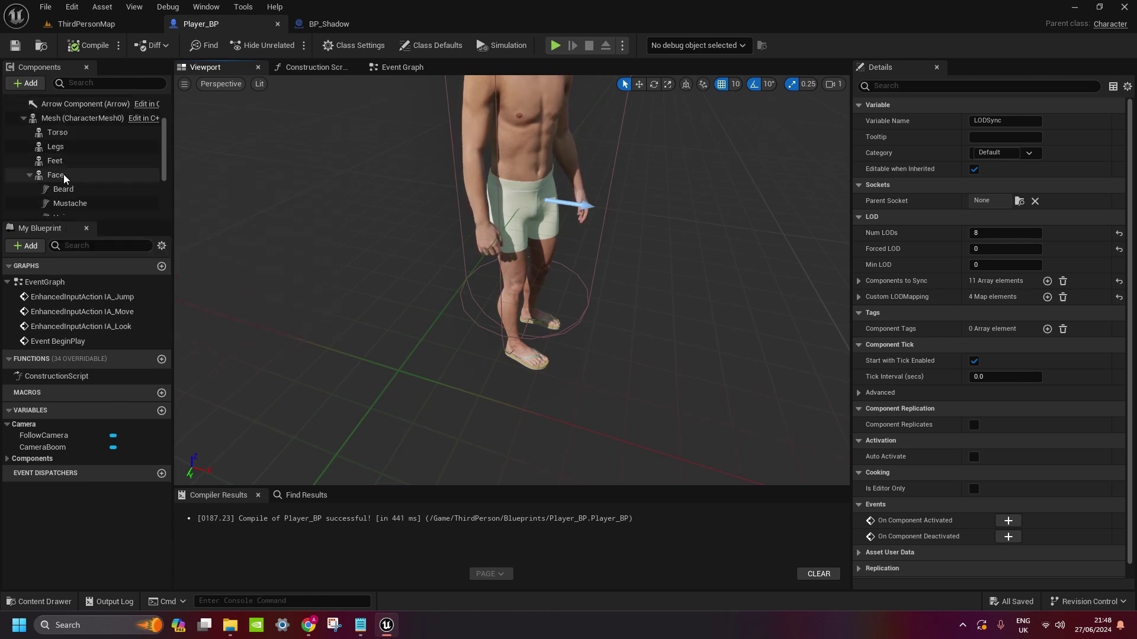
left_click(72, 141)
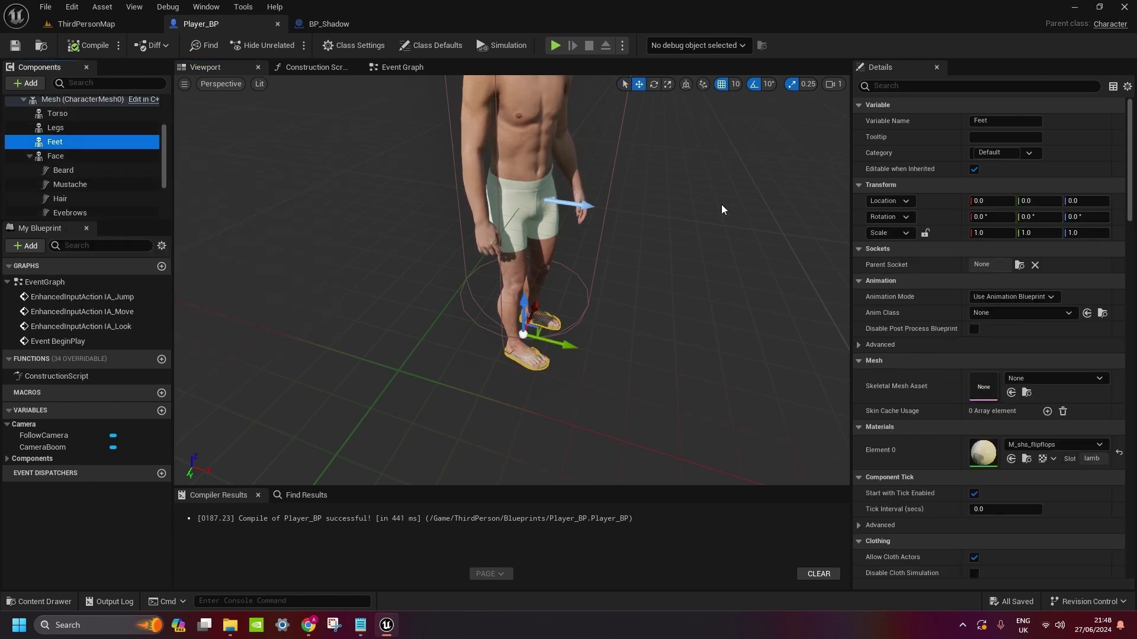
left_click(891, 87)
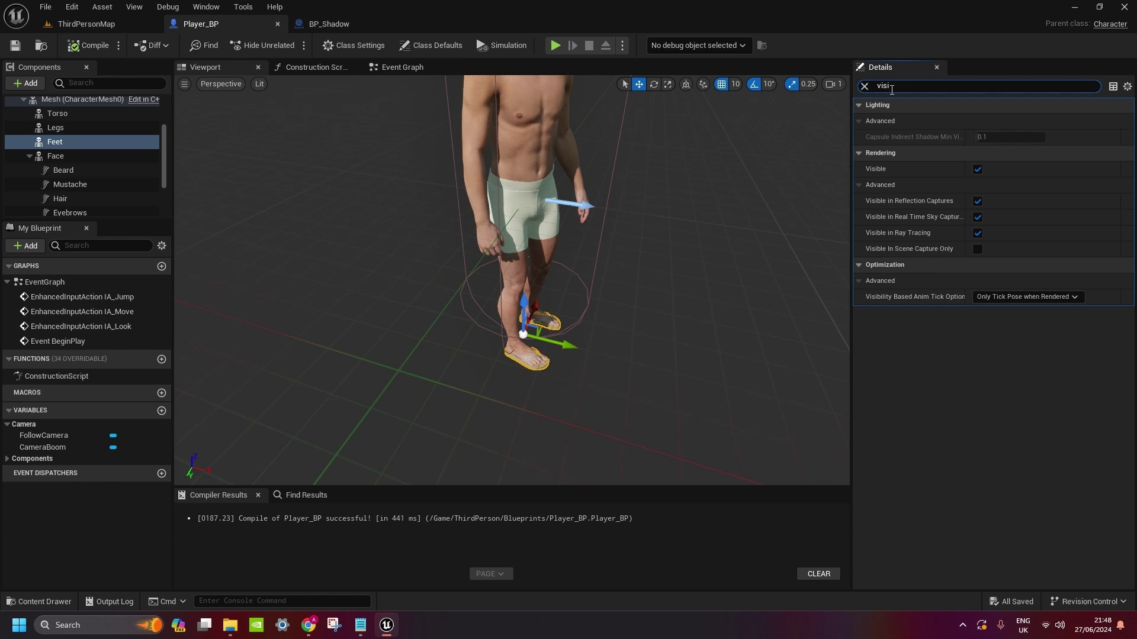
left_click(977, 170)
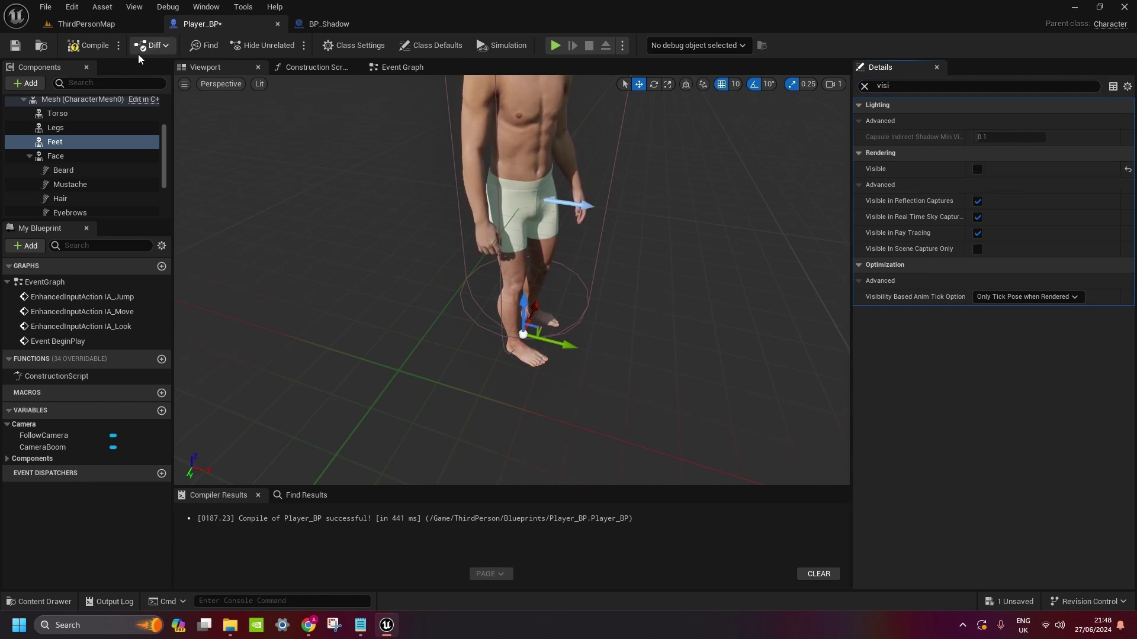
left_click(94, 48)
Save all unsaved changes and switch to the ThirdPersonMap level
left_click(45, 6)
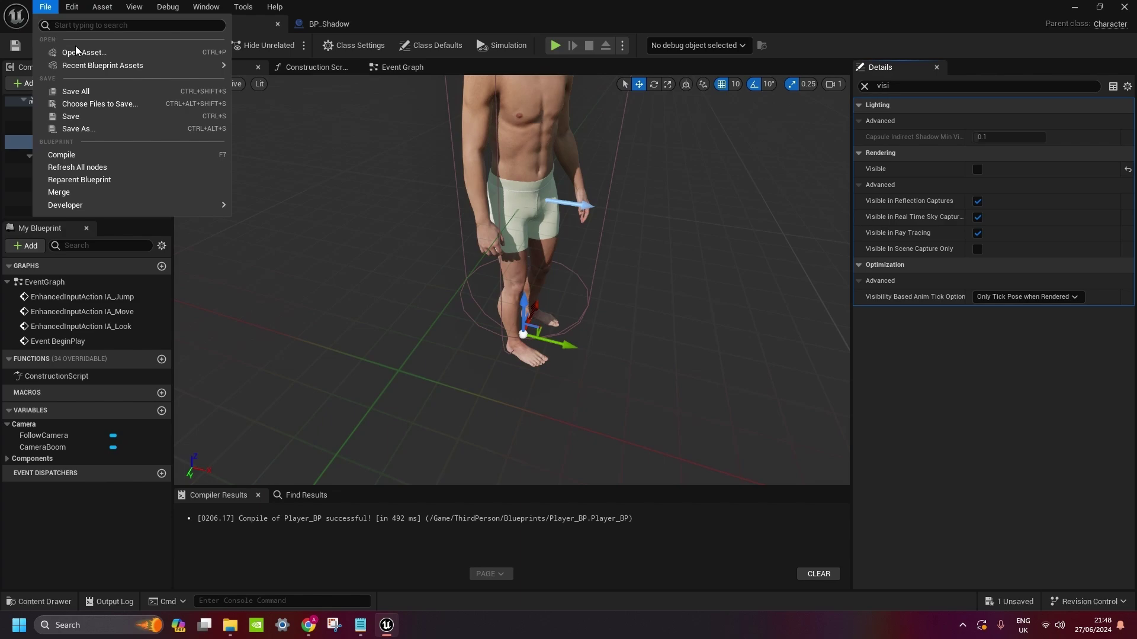
left_click(80, 90)
left_click(122, 27)
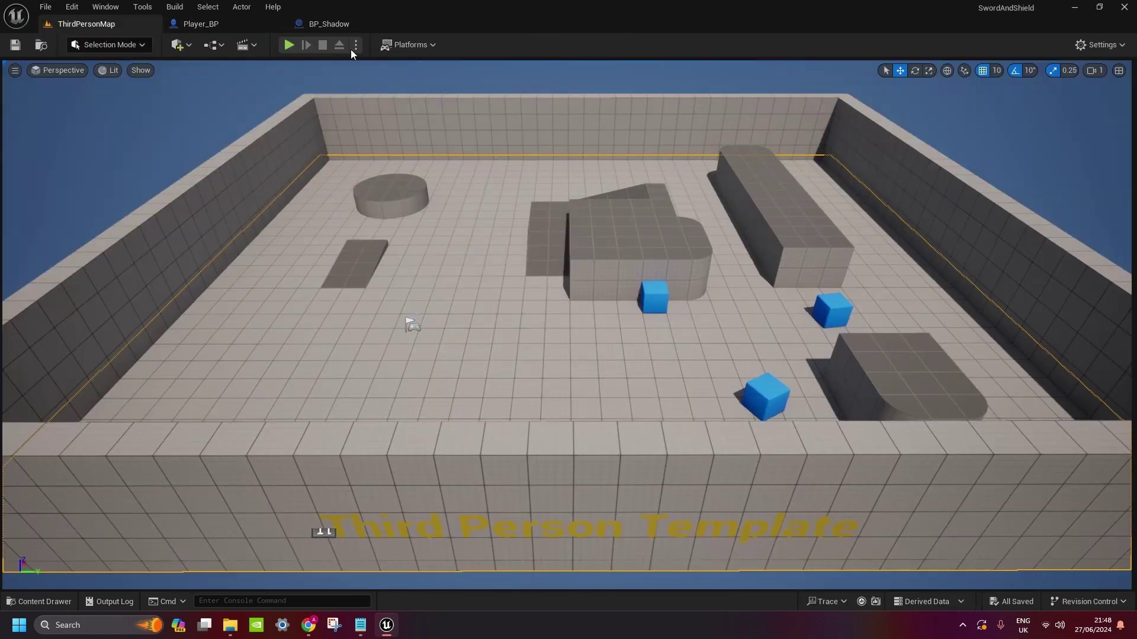
Play ThirdPersonMap, run the barefoot character forward toward the ramps, then stop with Esc
left_click(289, 44)
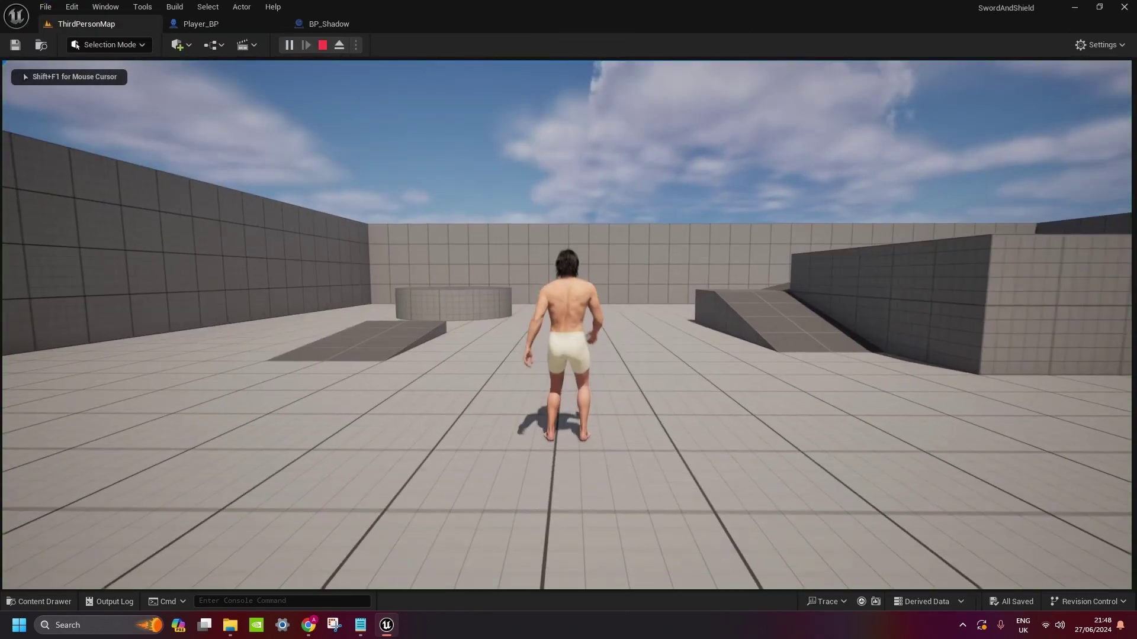
key("w")
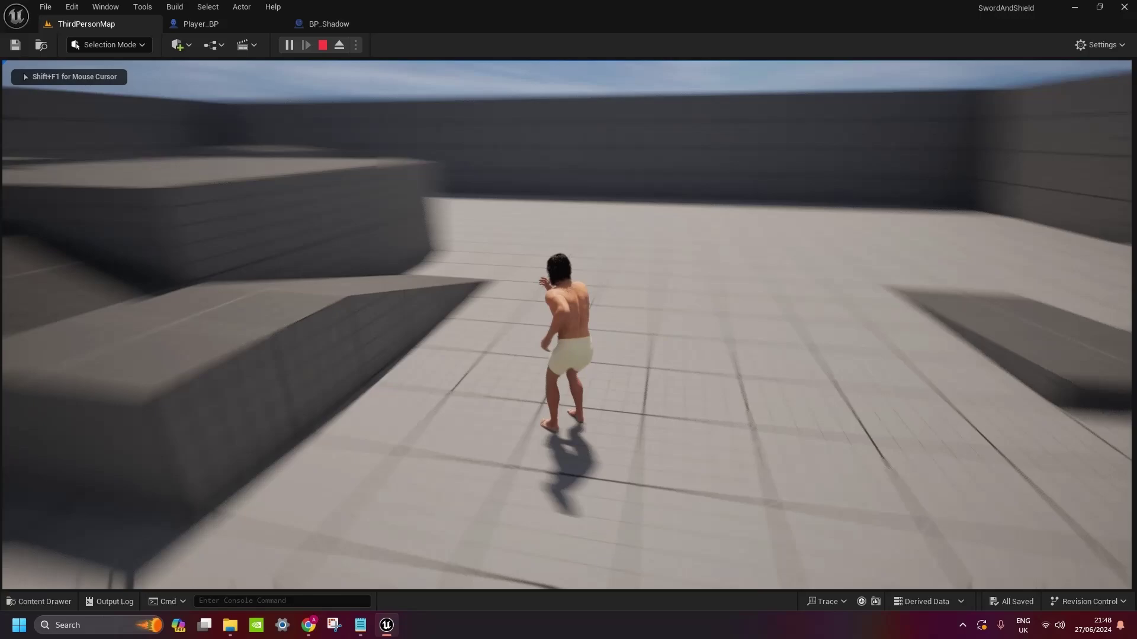
key("w")
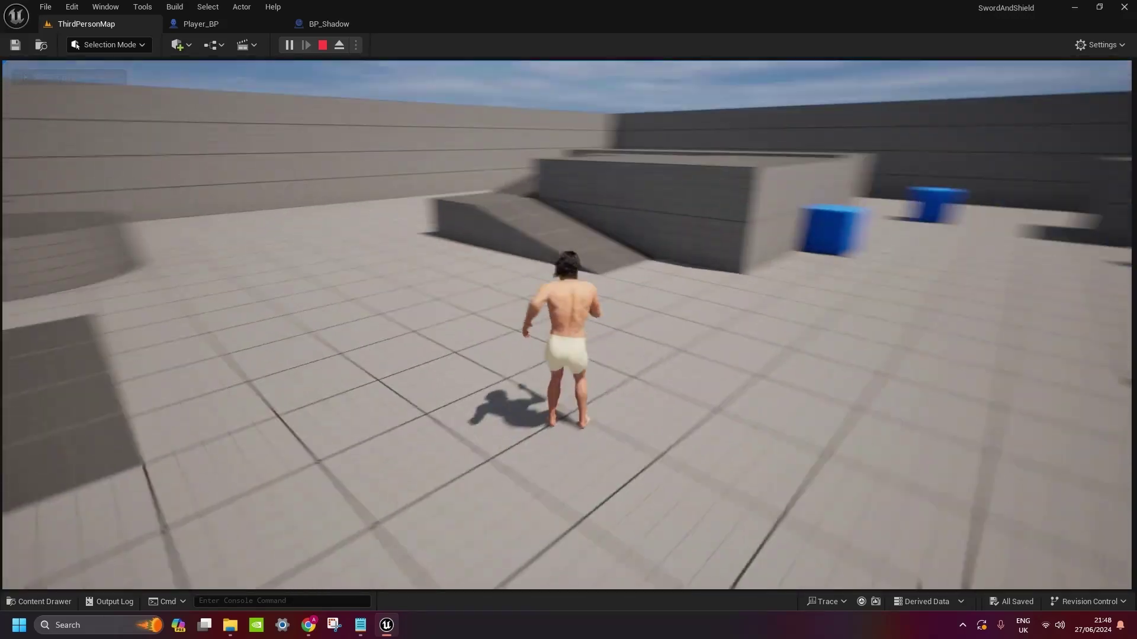
key("Escape")
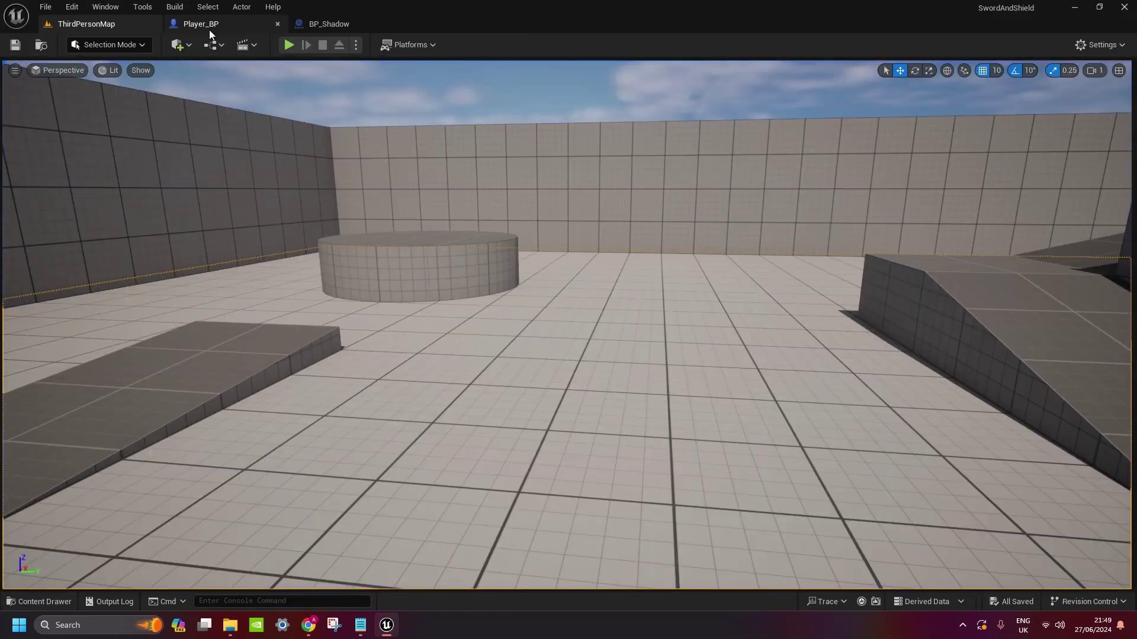
Set the Player_BP Mesh component's Anim Class to ABP_Manny_C
left_click(208, 28)
scroll(110, 154, "up", 3)
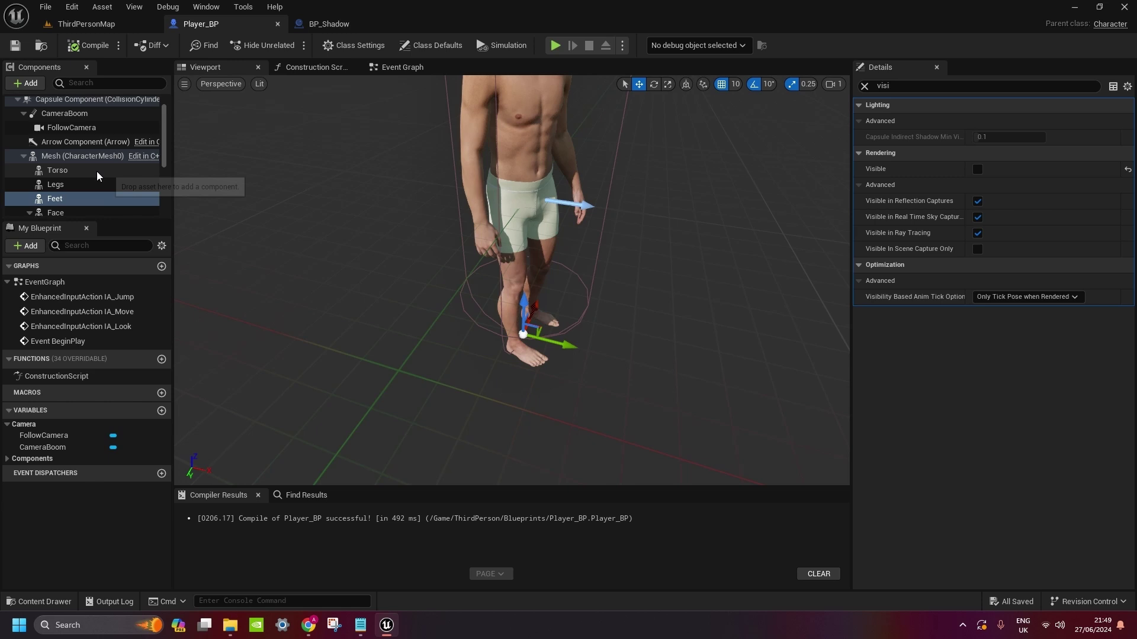
left_click(68, 157)
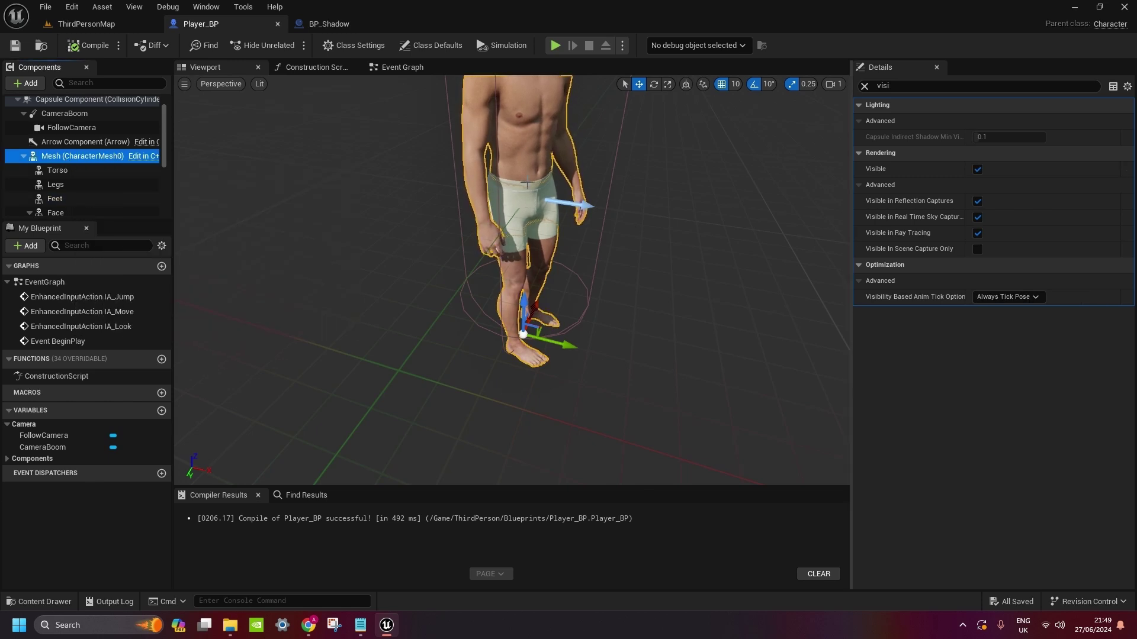
left_click(864, 87)
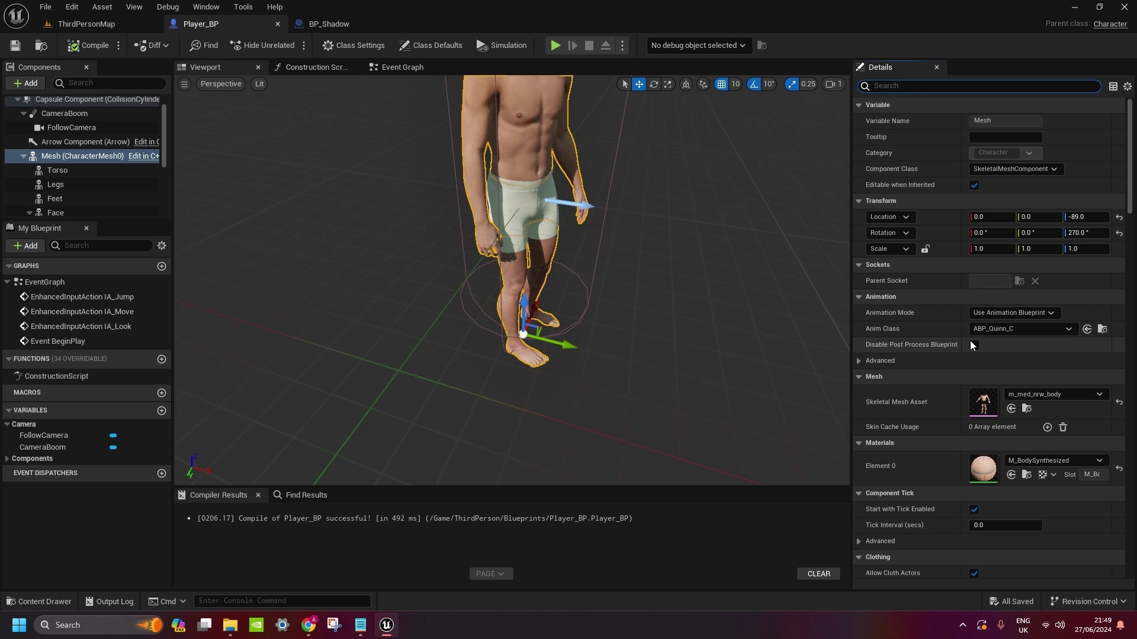
left_click(1000, 330)
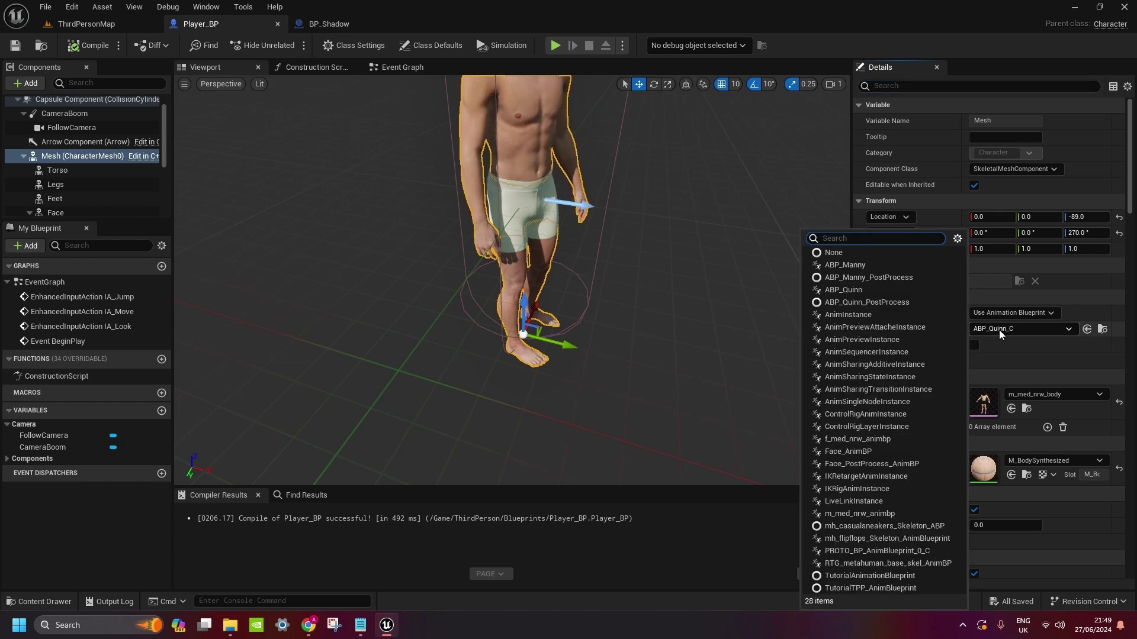
left_click(844, 265)
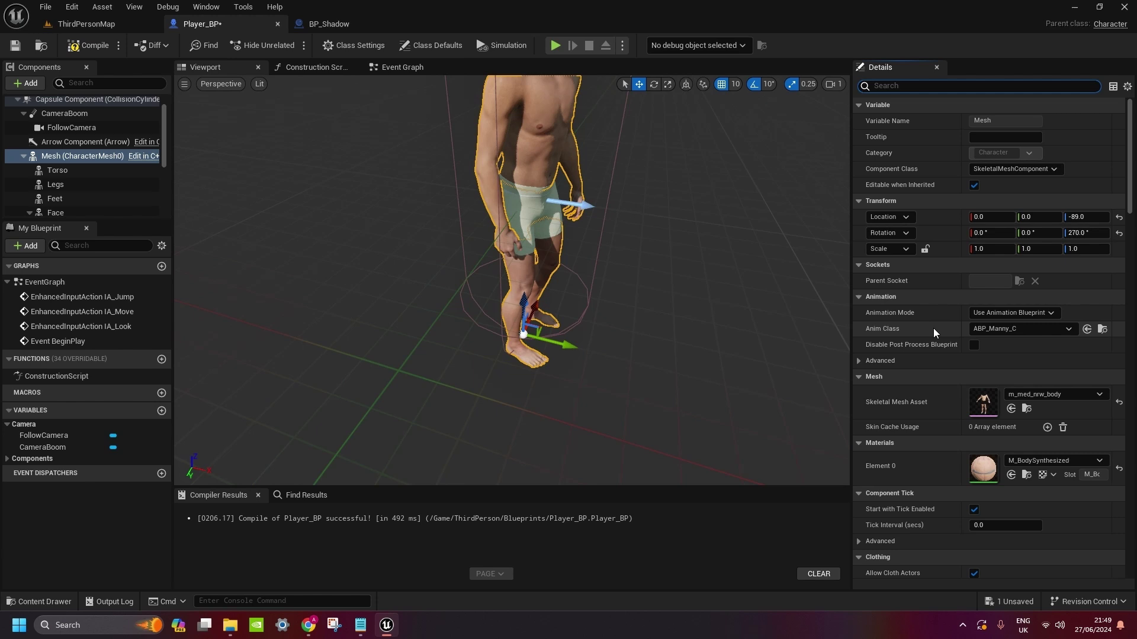
Compile and save Player_BP, then locate ABP_Manny in the Content Browser
left_click(83, 46)
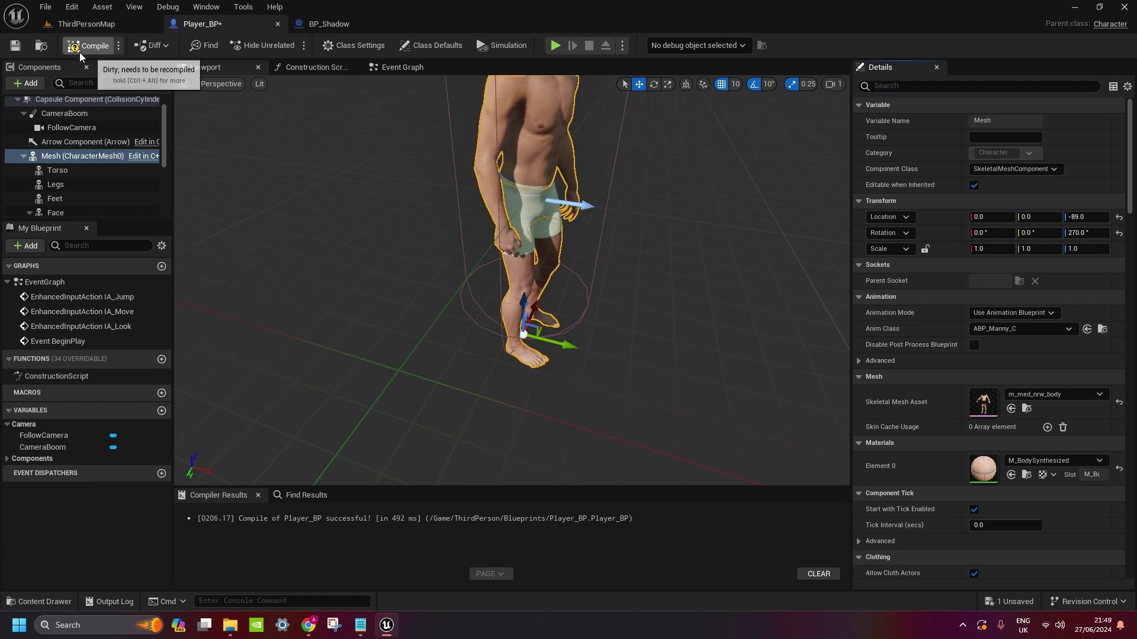
key("ctrl+s")
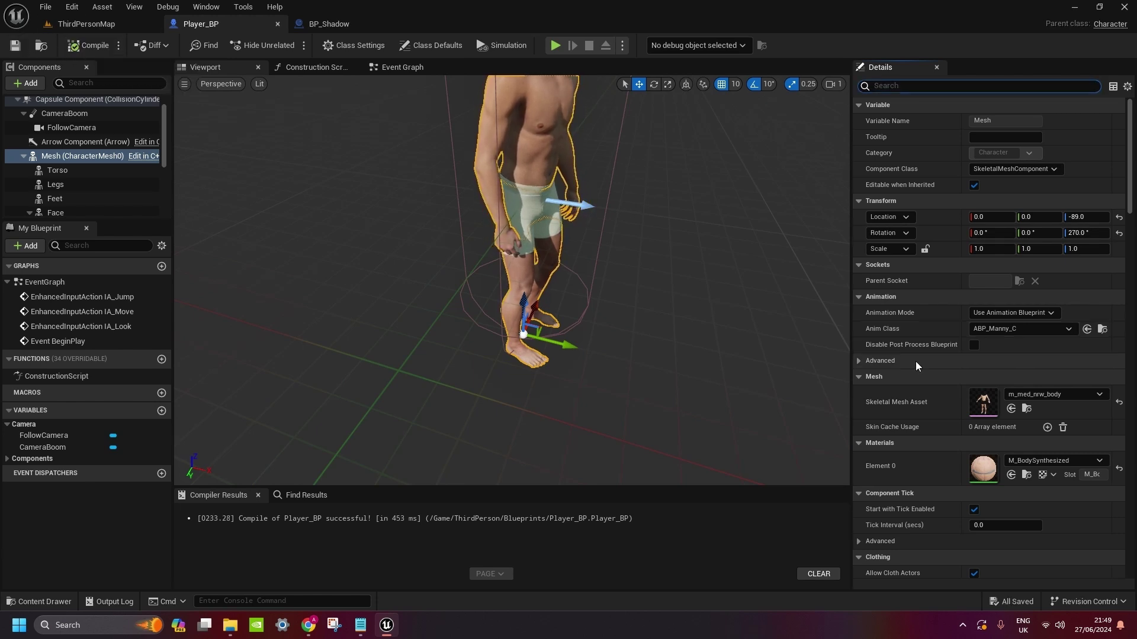
left_click(1101, 328)
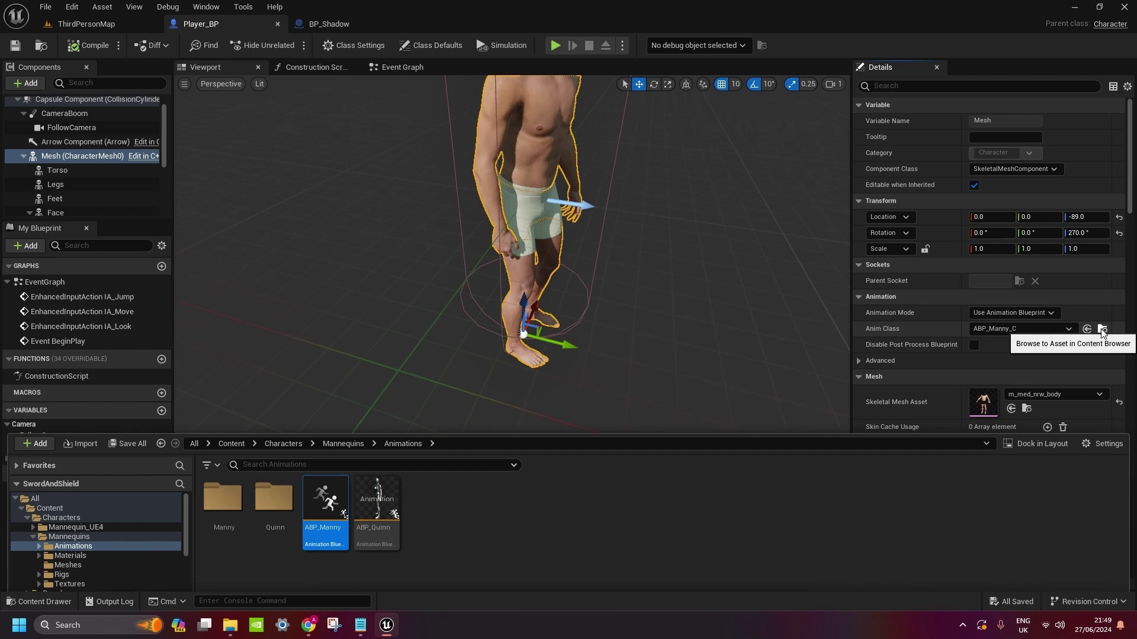
Open the ABP_Manny animation blueprint and show its AnimGraph
double_click(327, 462)
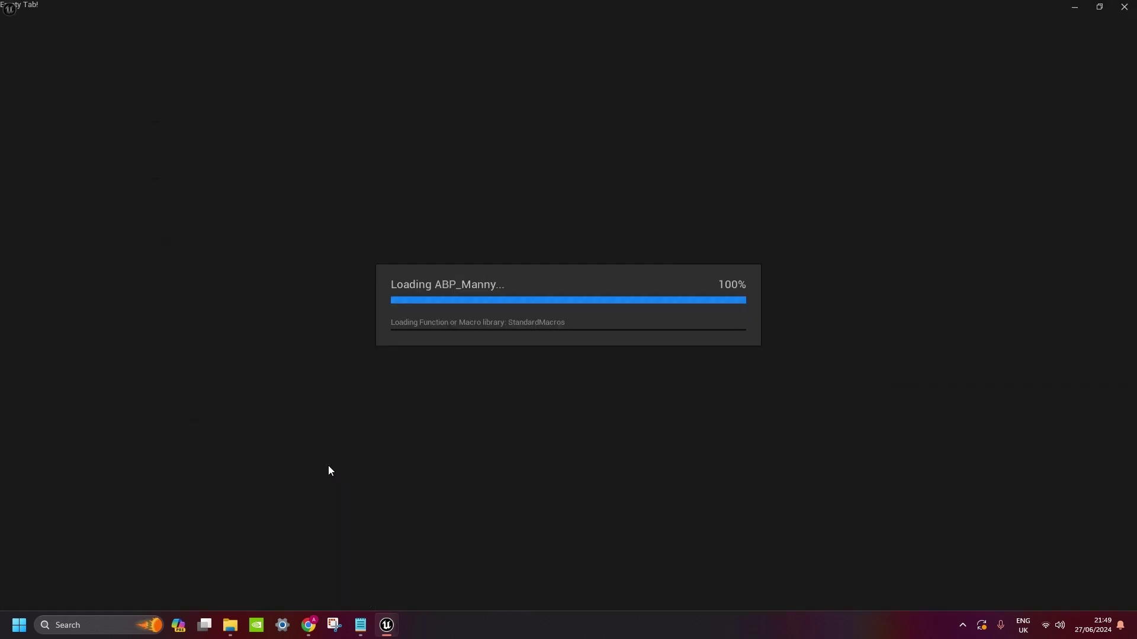
scroll(448, 353, "up", 1)
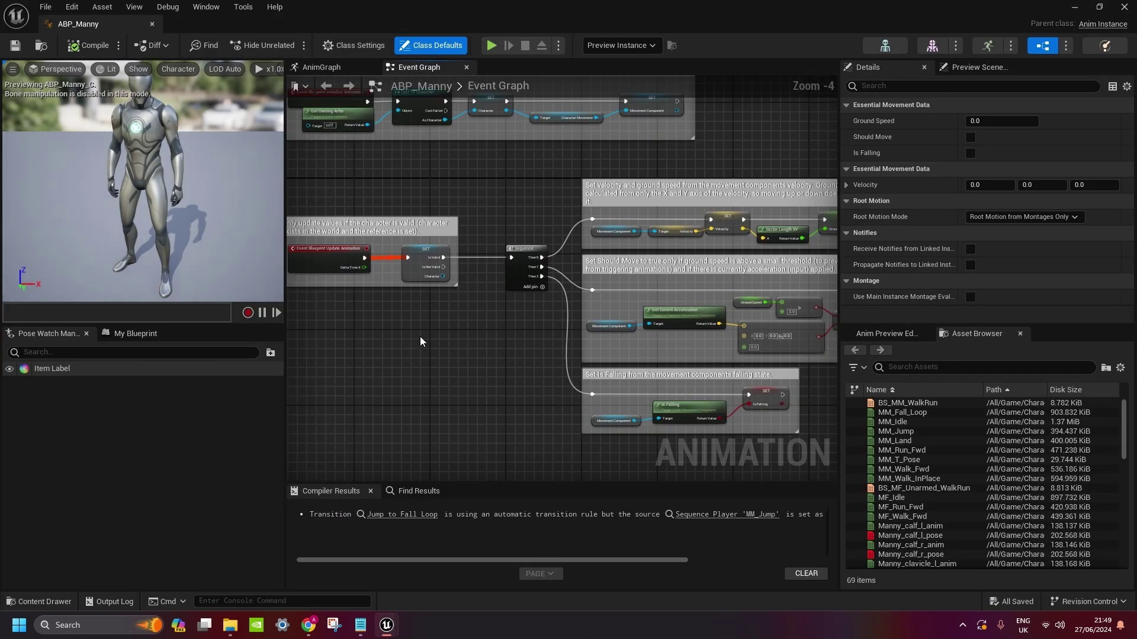
scroll(421, 337, "down", 1)
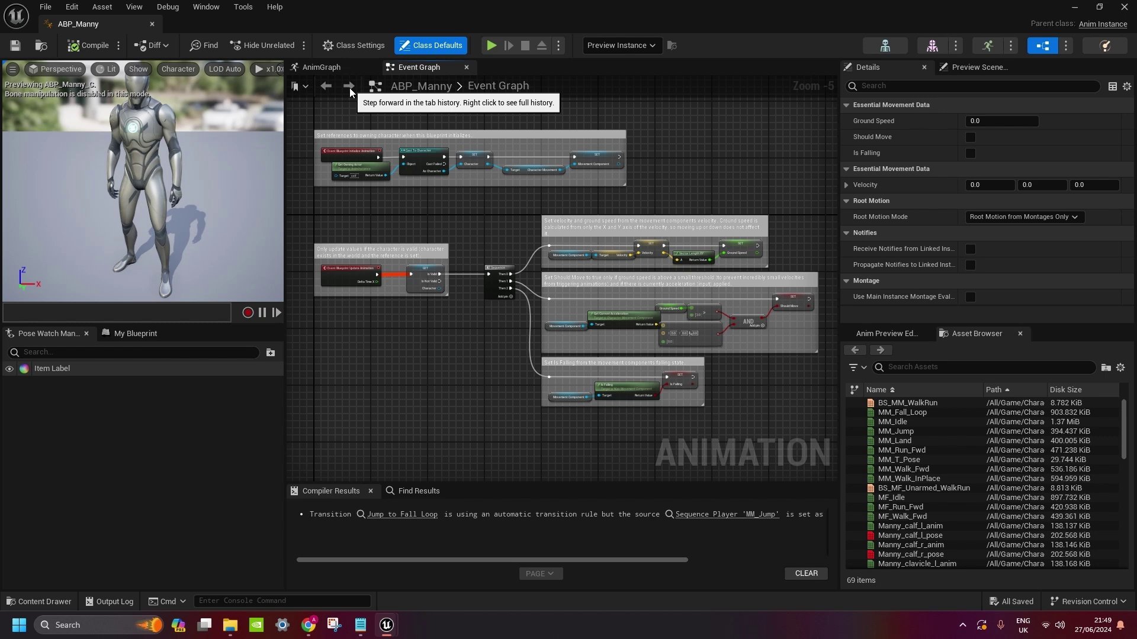
left_click(335, 69)
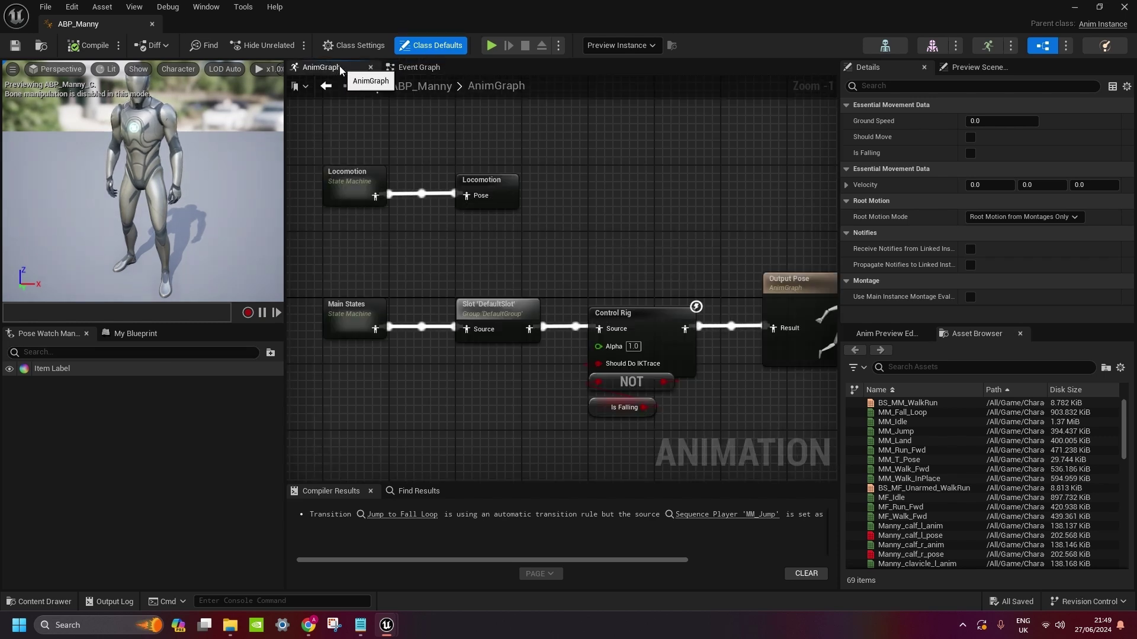
left_click(126, 335)
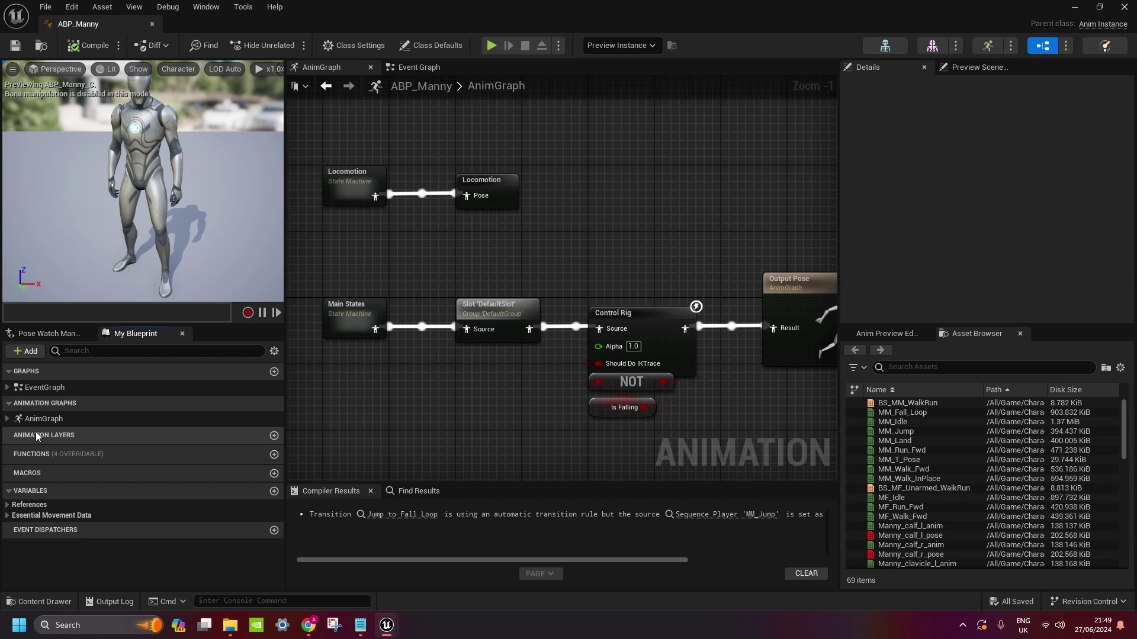
left_click(47, 418)
left_click(350, 114)
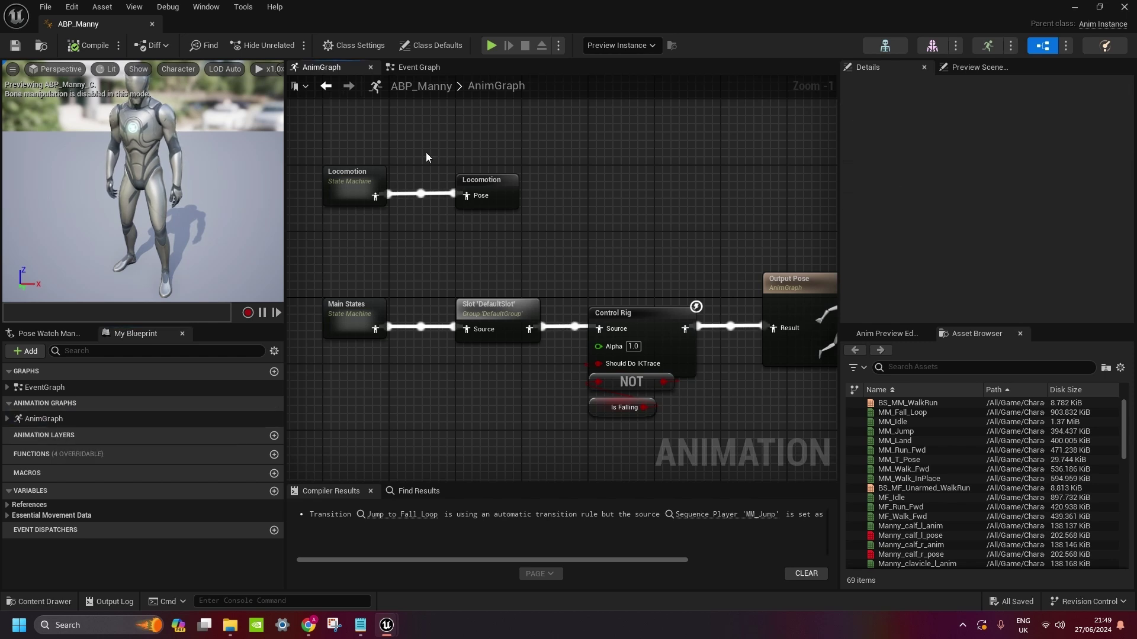
Open CR_Mannequin_BasicFootIK from the Control Rig node and bring the Full Body IK step into view
left_click(649, 320)
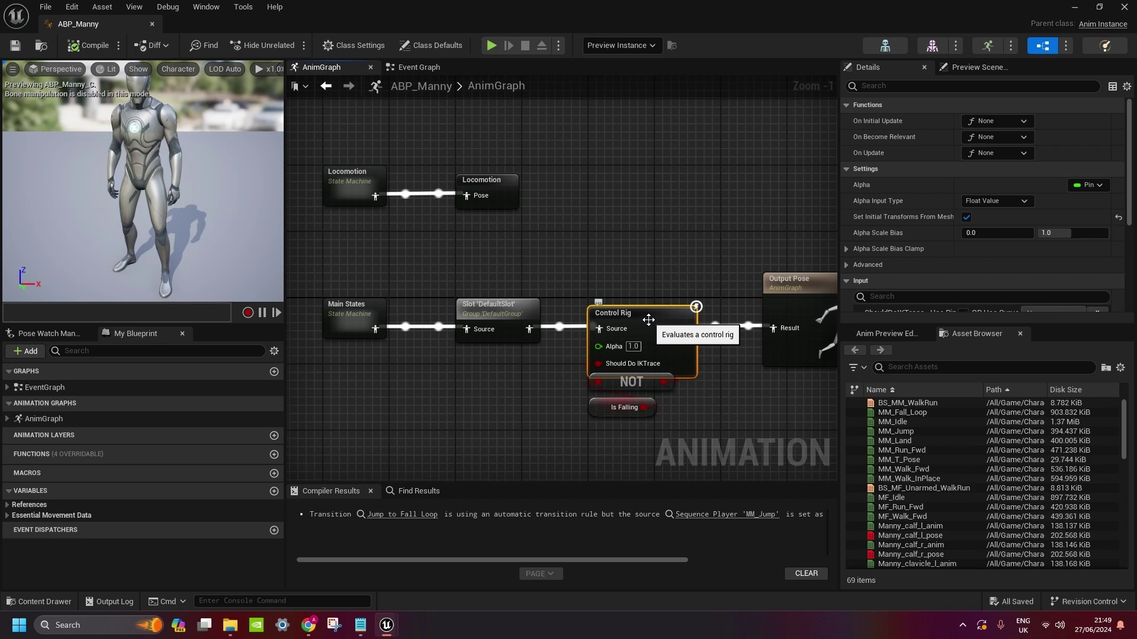
double_click(649, 320)
right_click_drag(449, 453, 424, 211)
scroll(432, 216, "up", 3)
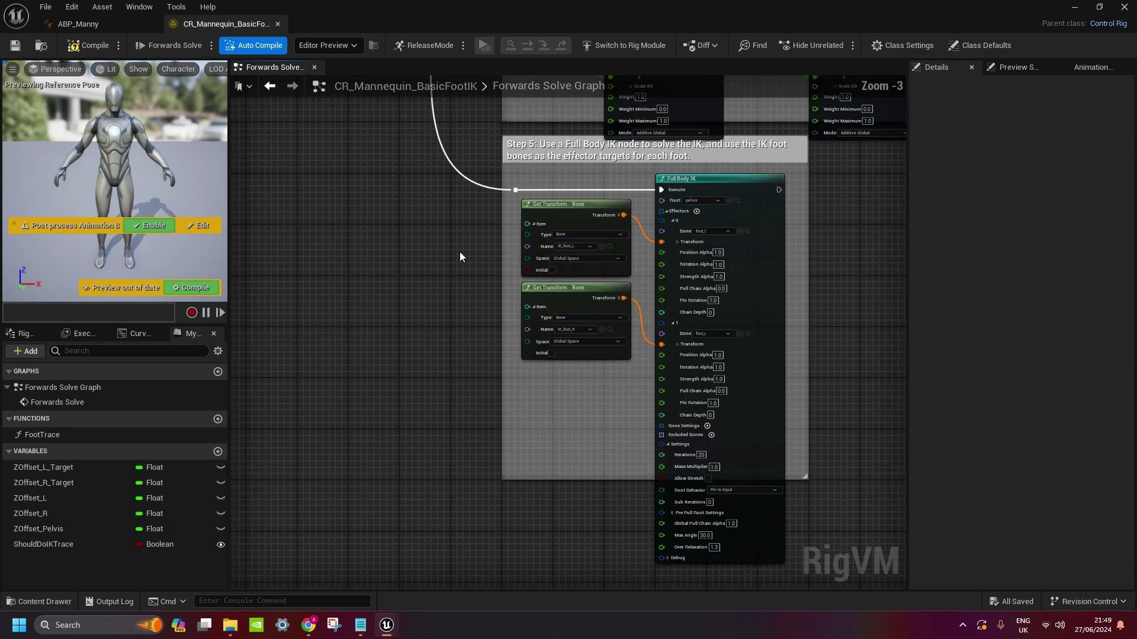
Change the Full Body IK node's Root bone from pelvis to animation_root
scroll(494, 273, "up", 1)
right_click_drag(494, 274, 359, 312)
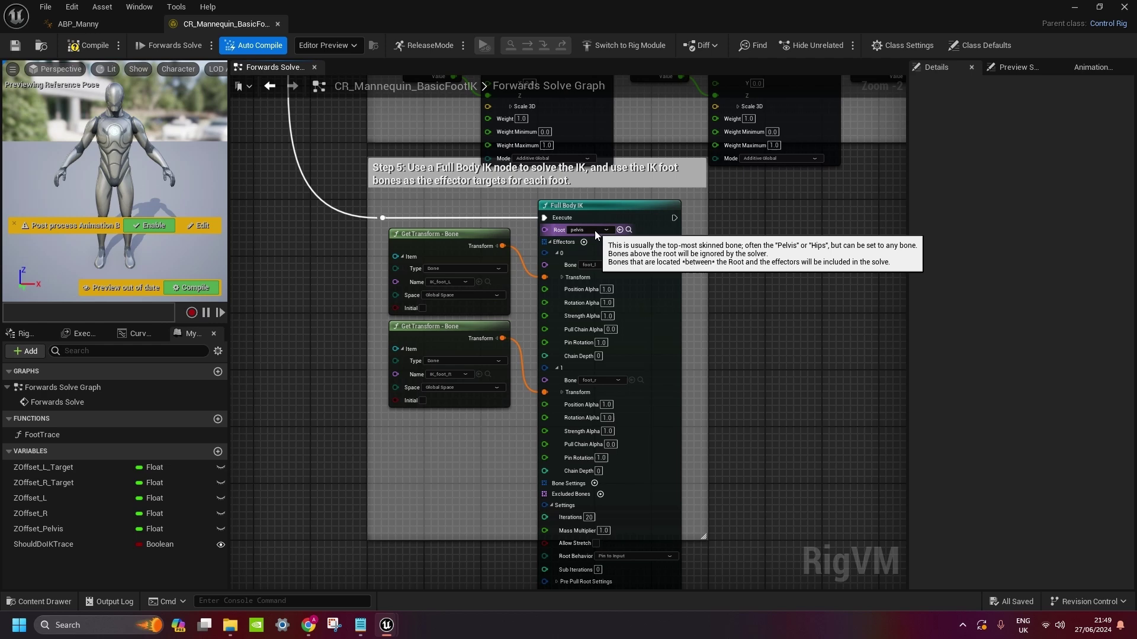
scroll(595, 230, "up", 1)
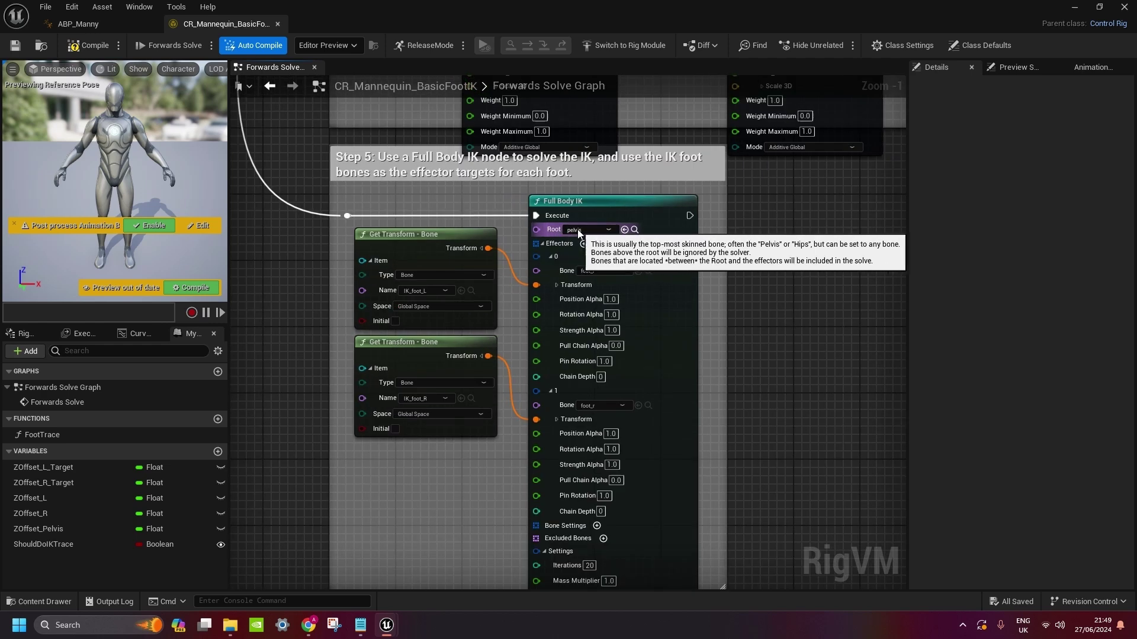
left_click(580, 230)
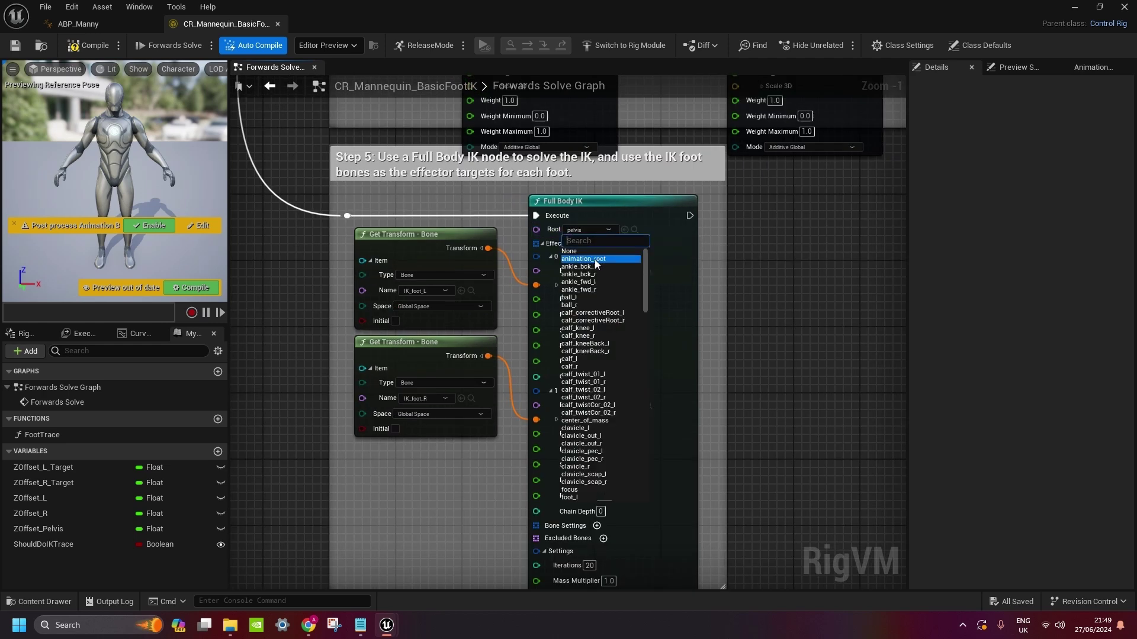
left_click(597, 261)
Compile and save the foot IK control rig, then close the ABP_Manny editor
left_click(83, 48)
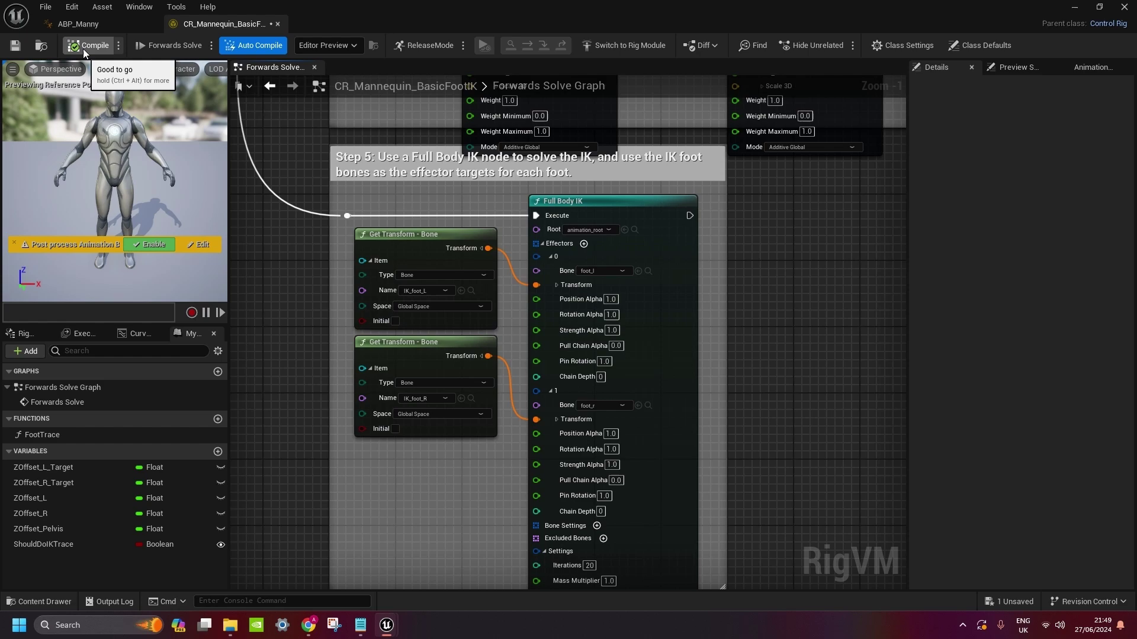
left_click(16, 46)
left_click(100, 26)
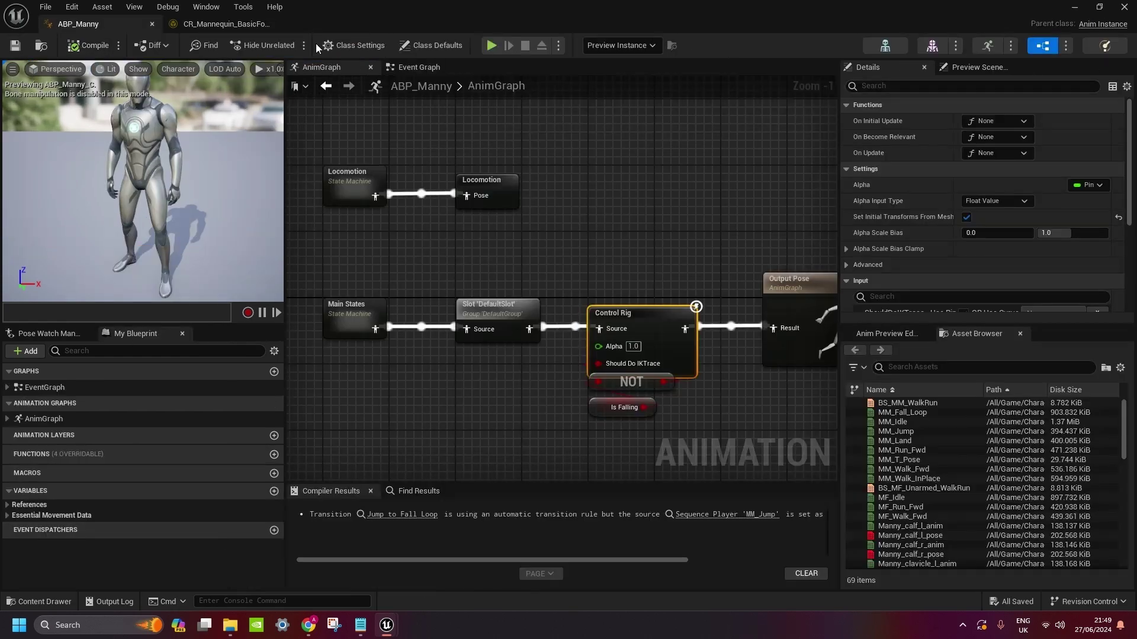
left_click(151, 24)
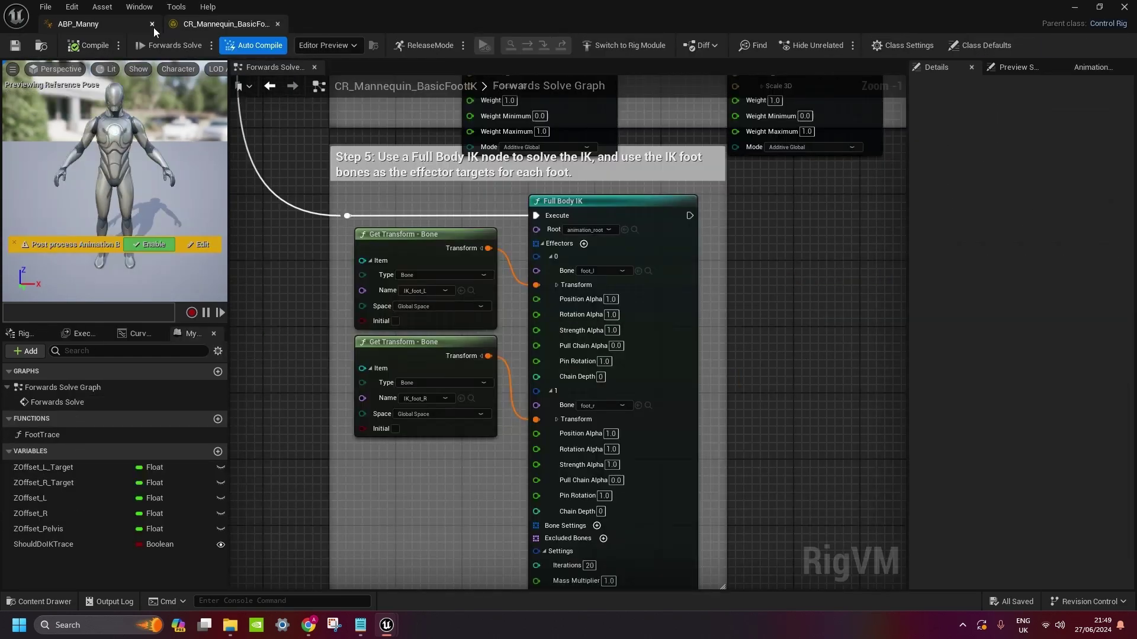
Close the control rig editor and play ThirdPersonMap, running and jumping the character with W, Space and S
left_click(153, 24)
left_click(133, 24)
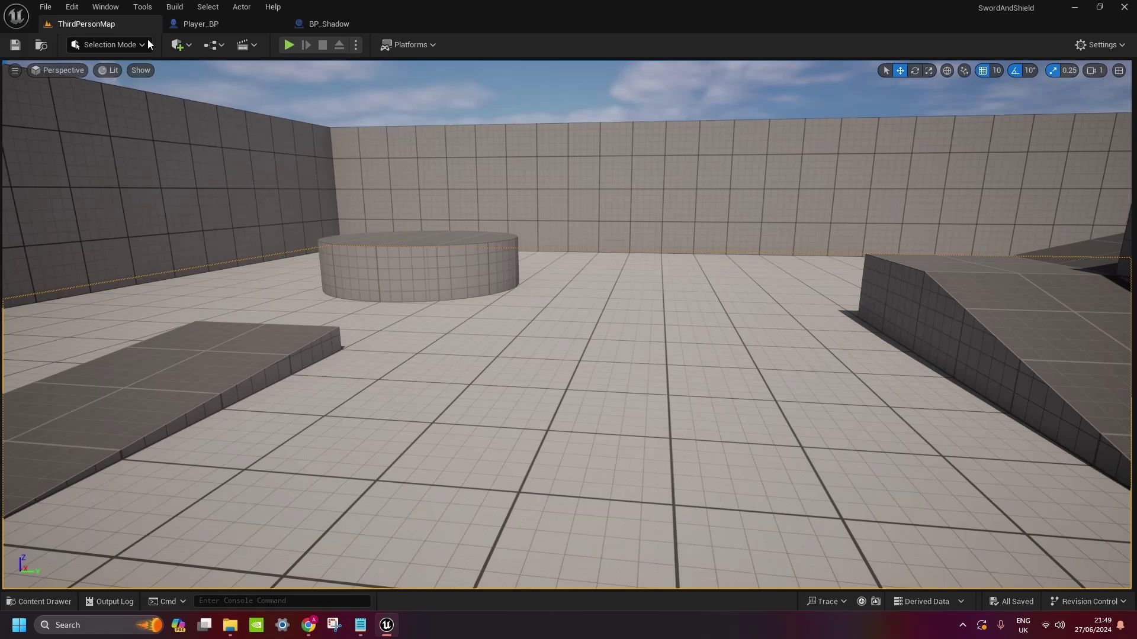
left_click(289, 45)
key("w")
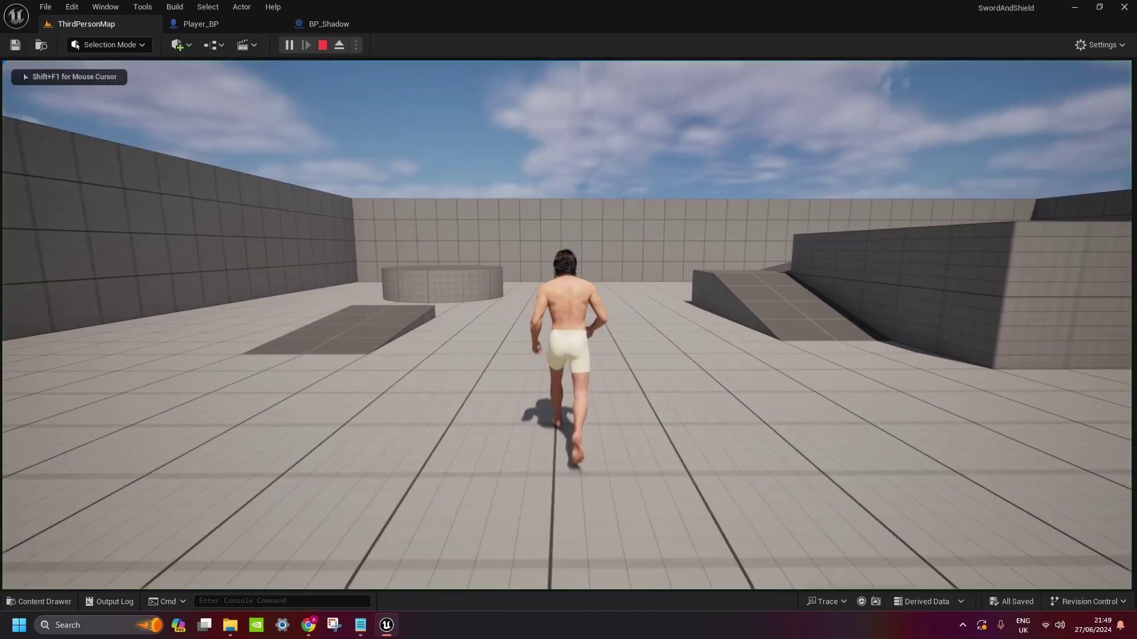
key("space")
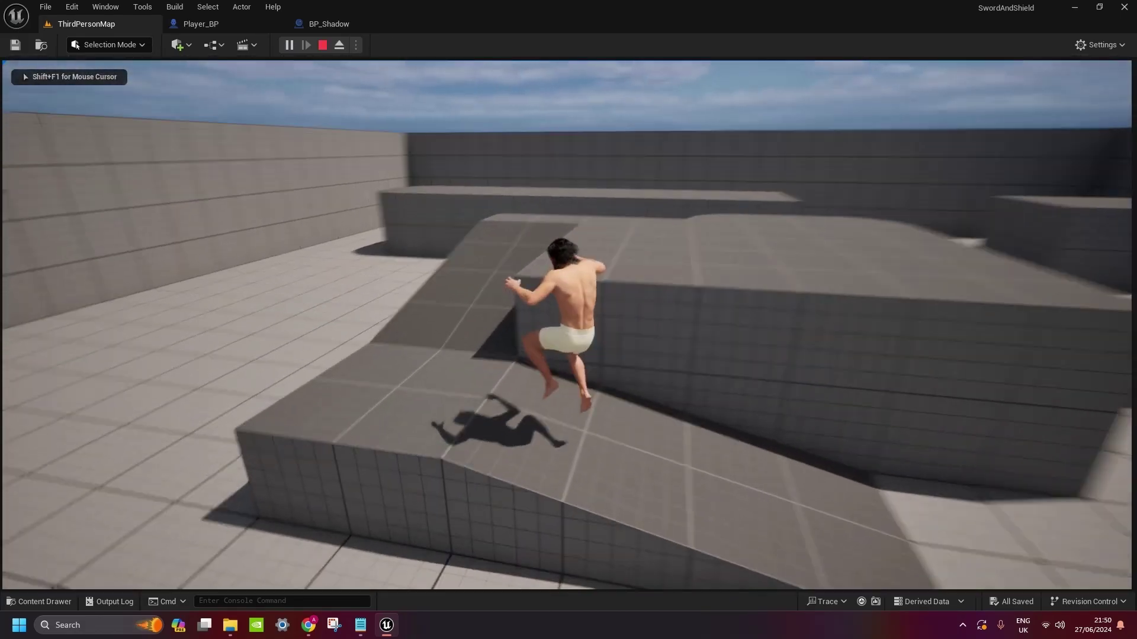
key("w")
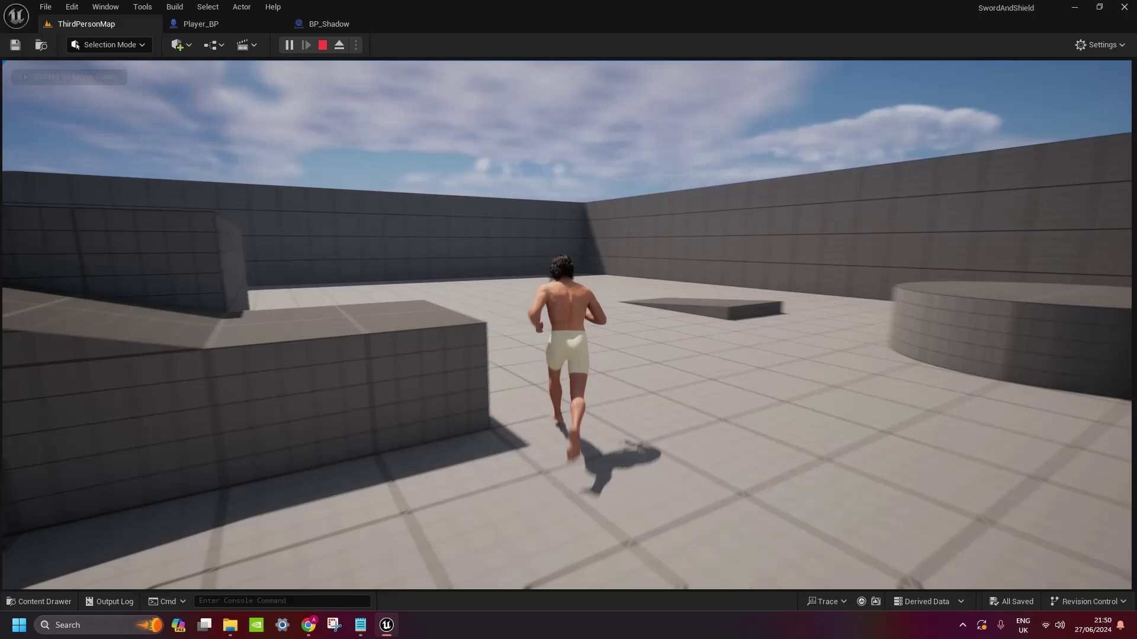
key("space")
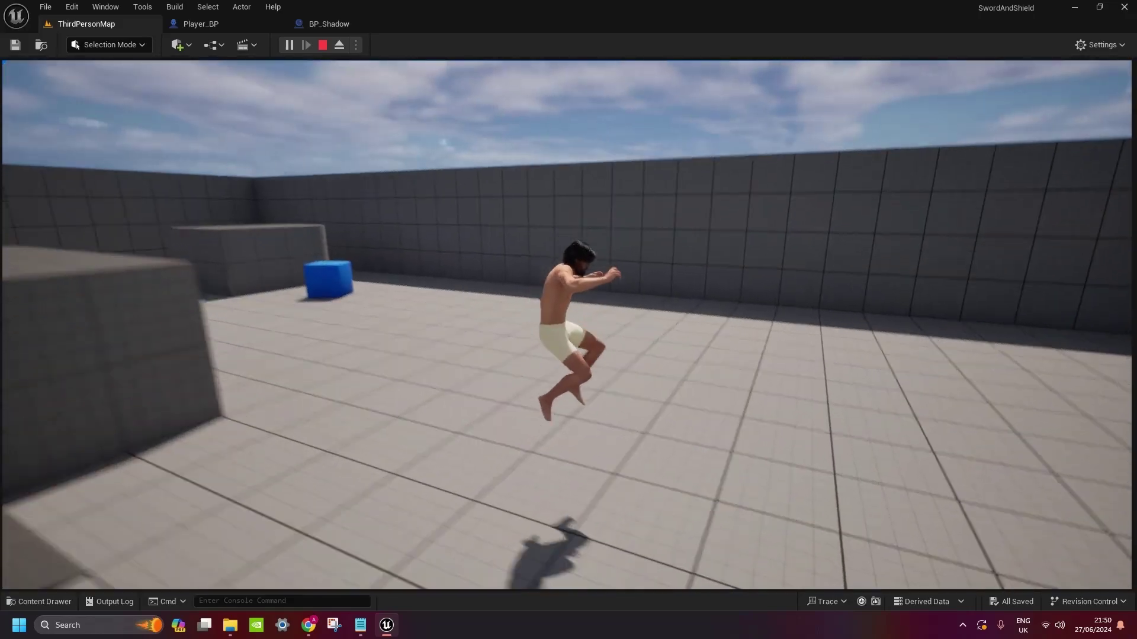
key("s")
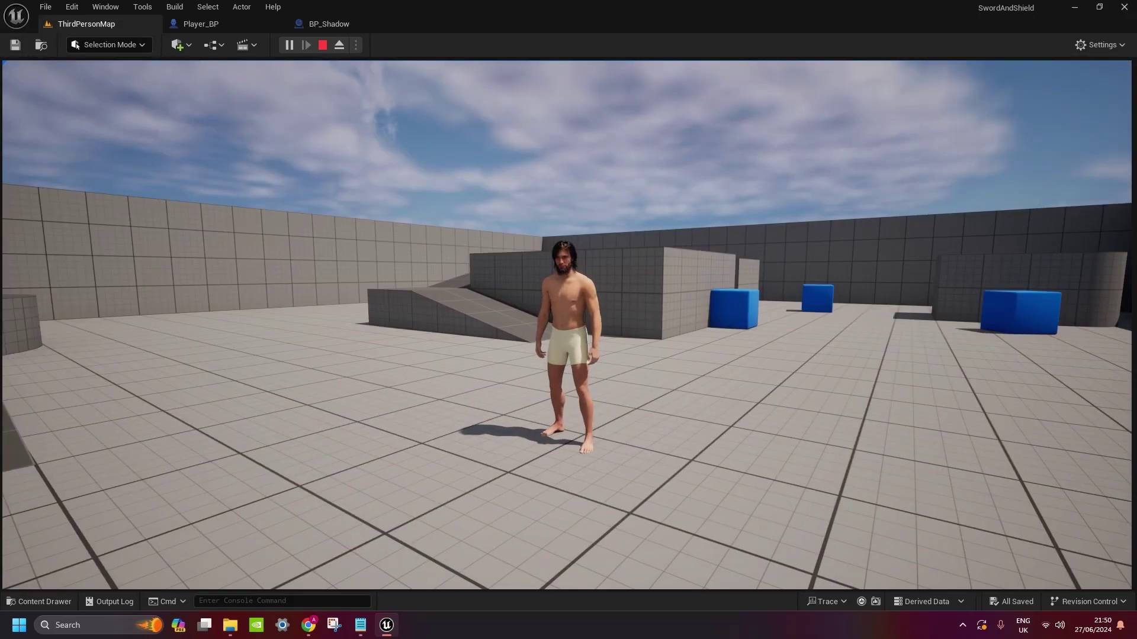